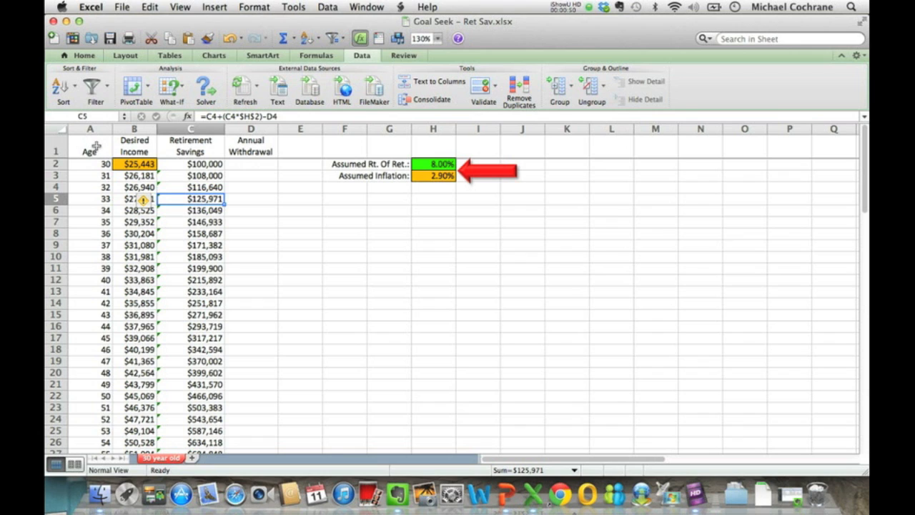
Step: Review the Age, Desired Income, Retirement Savings and Annual Withdrawal headings and the assumed return and inflation rates in H2 and H3
{"action": "left_click", "coordinate": [95, 146]}
{"action": "left_click", "coordinate": [134, 146]}
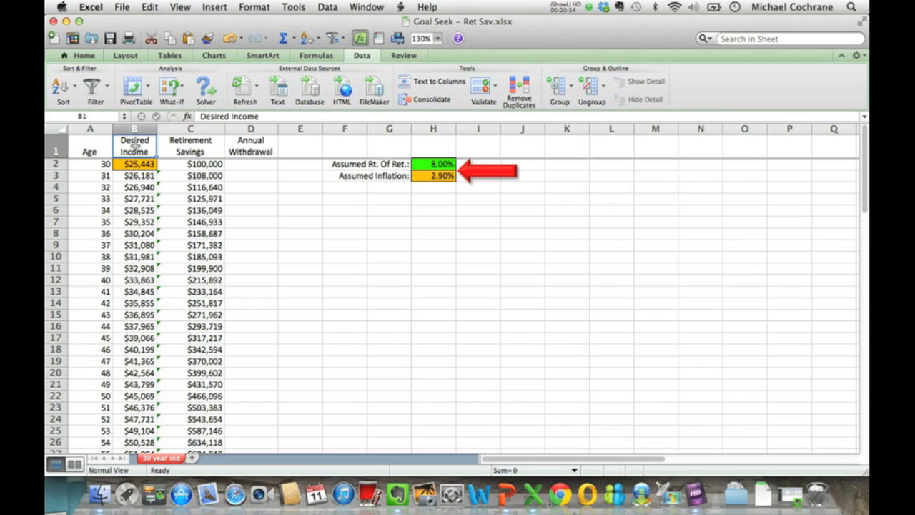
{"action": "left_click", "coordinate": [200, 143]}
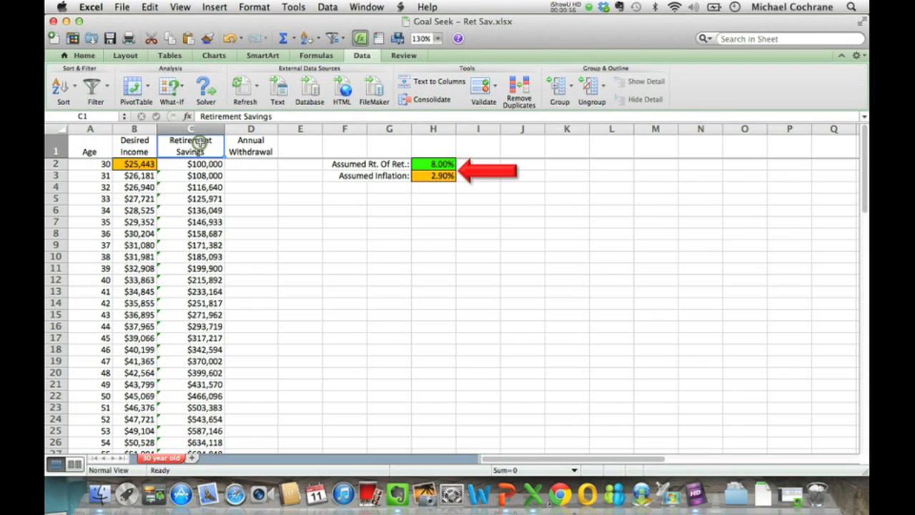
{"action": "left_click", "coordinate": [253, 148]}
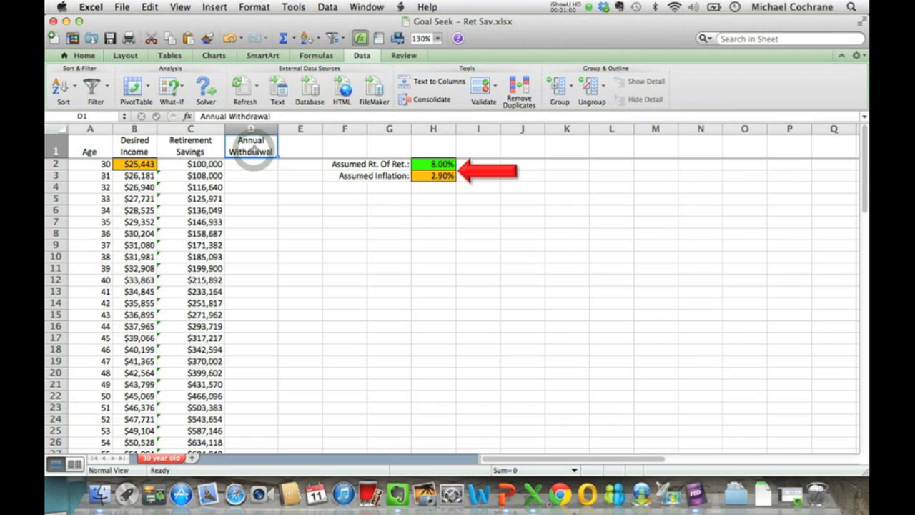
{"action": "left_click", "coordinate": [427, 164]}
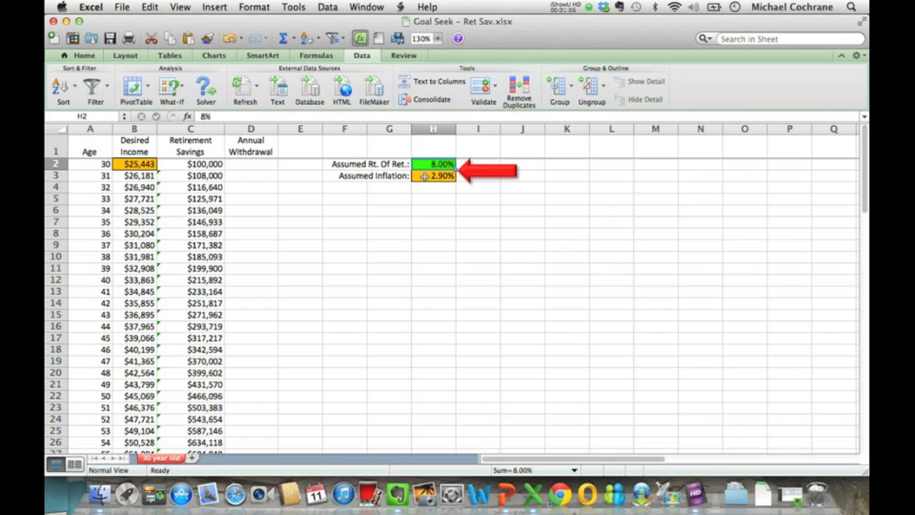
{"action": "left_click", "coordinate": [425, 176]}
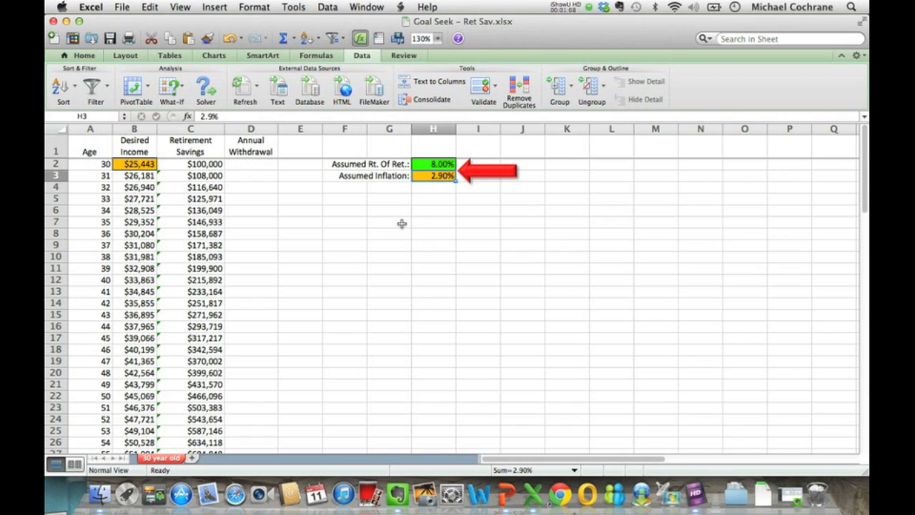
Step: Inspect the starting age and desired income in row 2 and the inflation formulas in B3 through B9
{"action": "left_click", "coordinate": [84, 163]}
{"action": "left_click", "coordinate": [137, 164]}
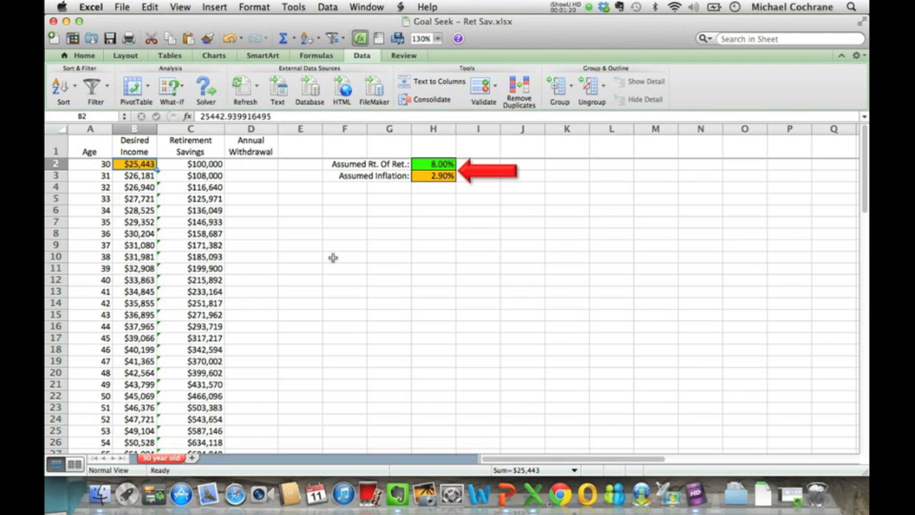
{"action": "left_click", "coordinate": [147, 176]}
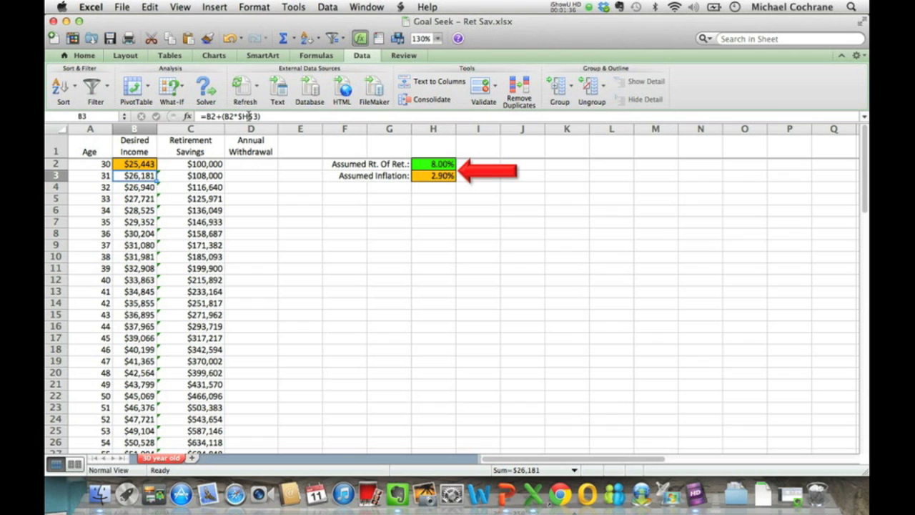
{"action": "left_click", "coordinate": [137, 188]}
{"action": "left_click", "coordinate": [136, 198]}
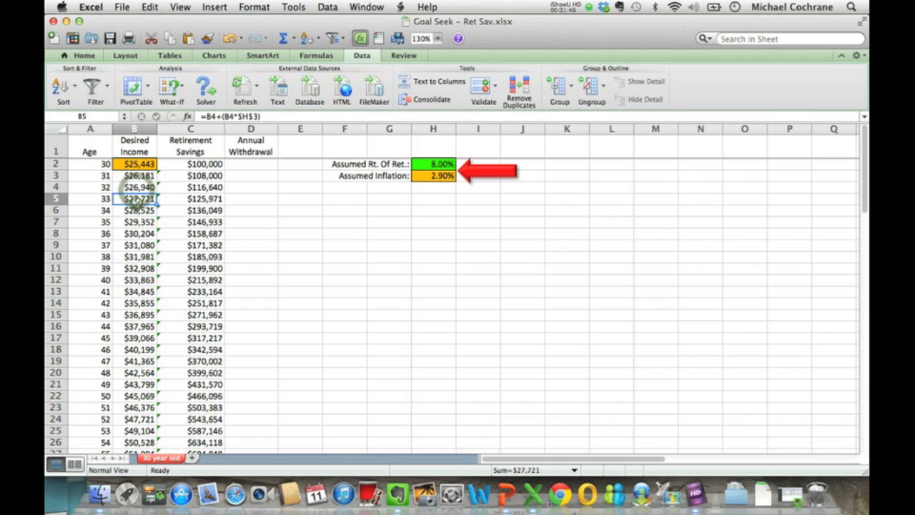
{"action": "left_click", "coordinate": [137, 210]}
{"action": "left_click", "coordinate": [137, 222]}
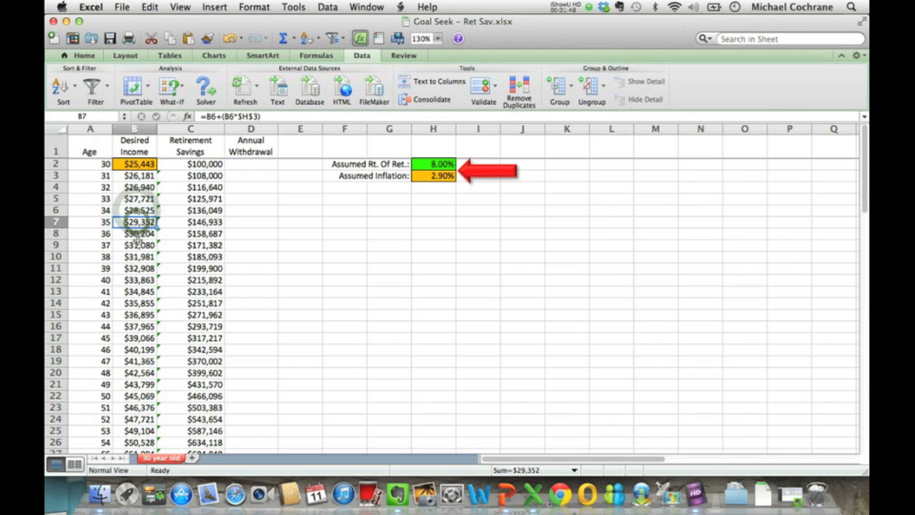
{"action": "left_click", "coordinate": [137, 233]}
{"action": "left_click", "coordinate": [138, 244]}
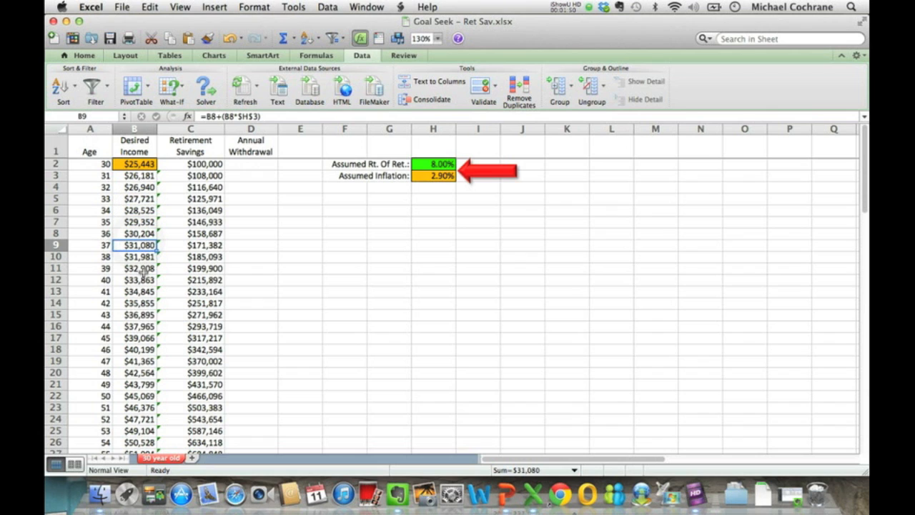
Step: Inspect the starting Retirement Savings value in C2 and the growth formula in C3
{"action": "left_click", "coordinate": [200, 164]}
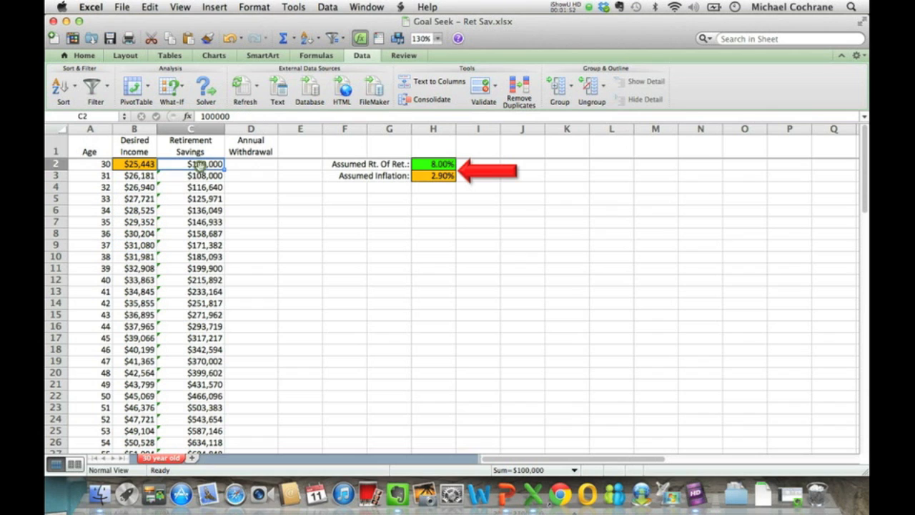
{"action": "left_click", "coordinate": [202, 176]}
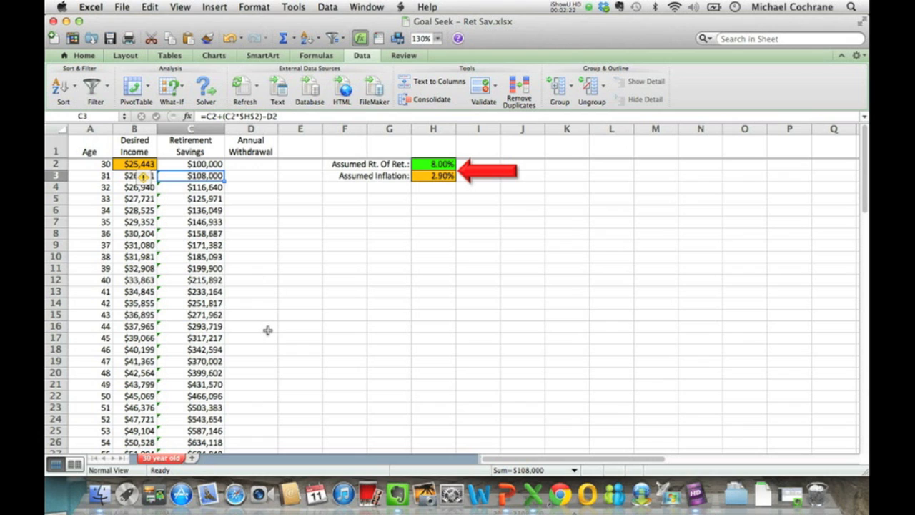
{"action": "left_click", "coordinate": [206, 163]}
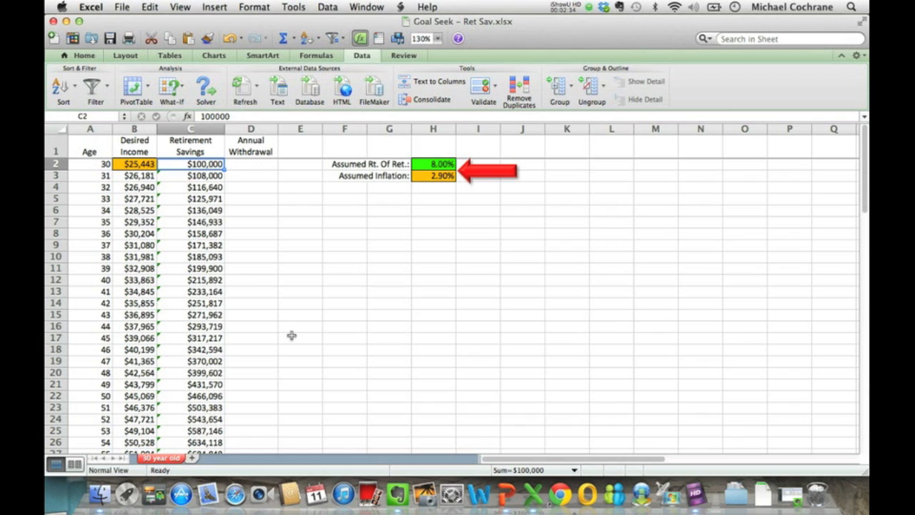
Step: Review the savings and annual withdrawals down the table through the age 100 row
{"action": "scroll", "coordinate": [292, 335], "scroll_direction": "down", "scroll_amount": 7}
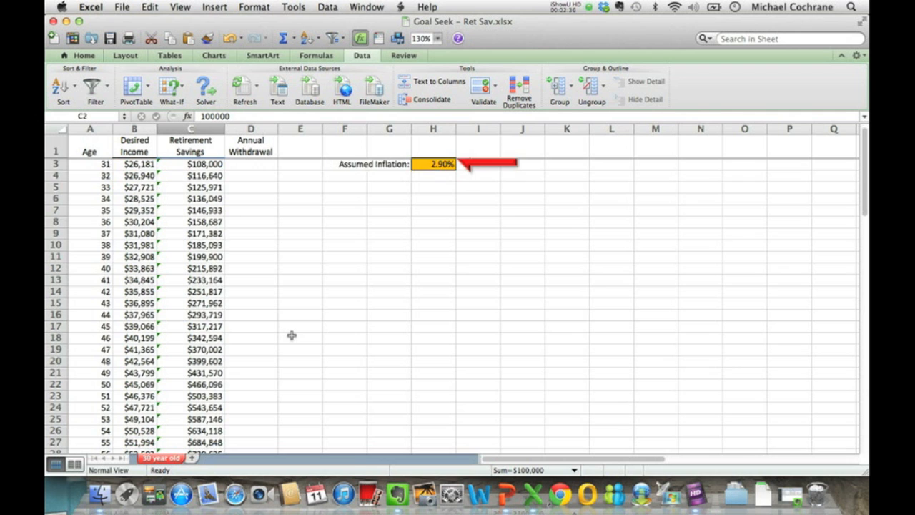
{"action": "scroll", "coordinate": [292, 335], "scroll_direction": "down", "scroll_amount": 18}
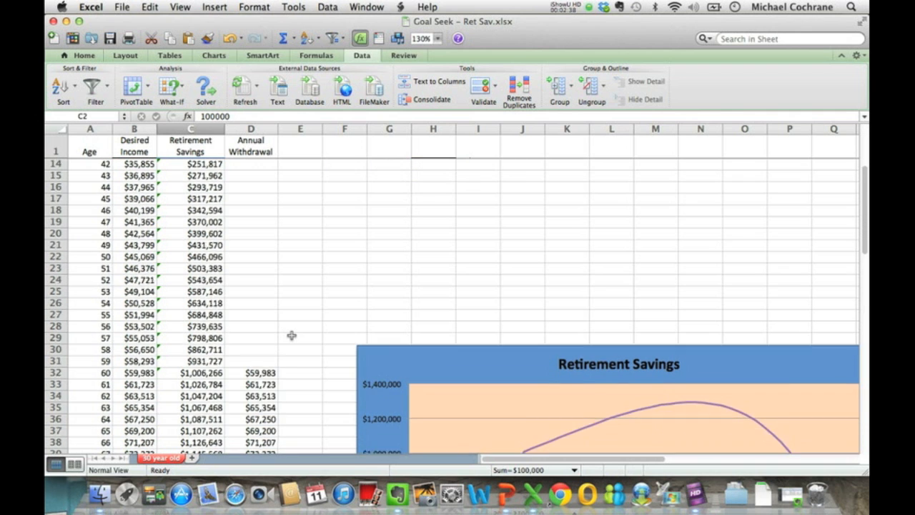
{"action": "scroll", "coordinate": [292, 335], "scroll_direction": "down", "scroll_amount": 2}
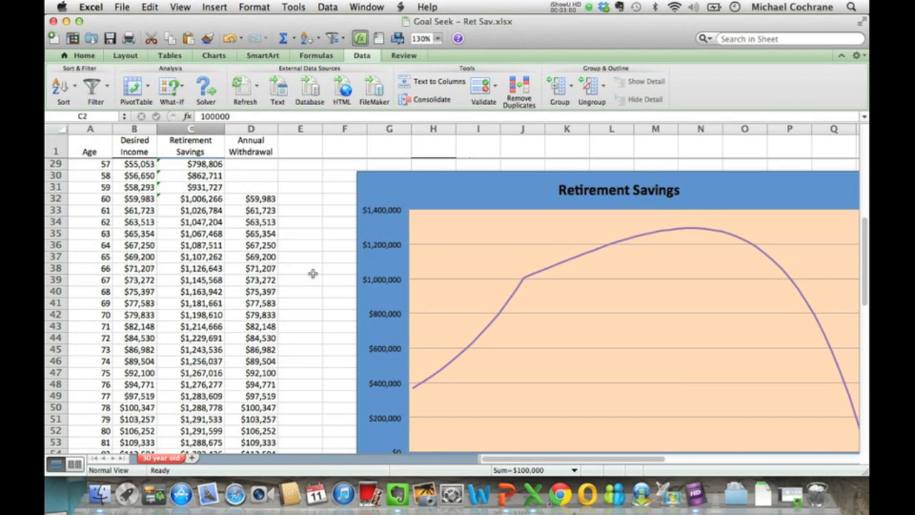
{"action": "scroll", "coordinate": [313, 273], "scroll_direction": "down", "scroll_amount": 5}
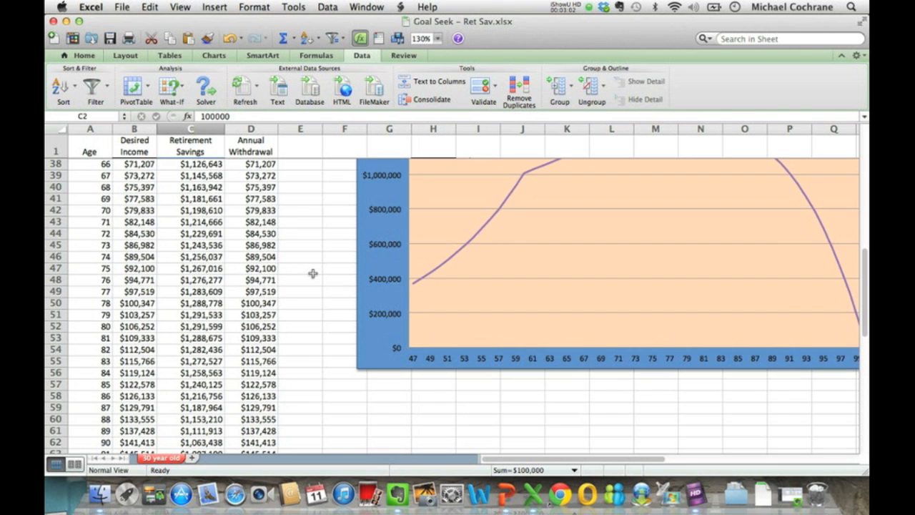
{"action": "scroll", "coordinate": [313, 273], "scroll_direction": "down", "scroll_amount": 3}
{"action": "scroll", "coordinate": [312, 273], "scroll_direction": "down", "scroll_amount": 1}
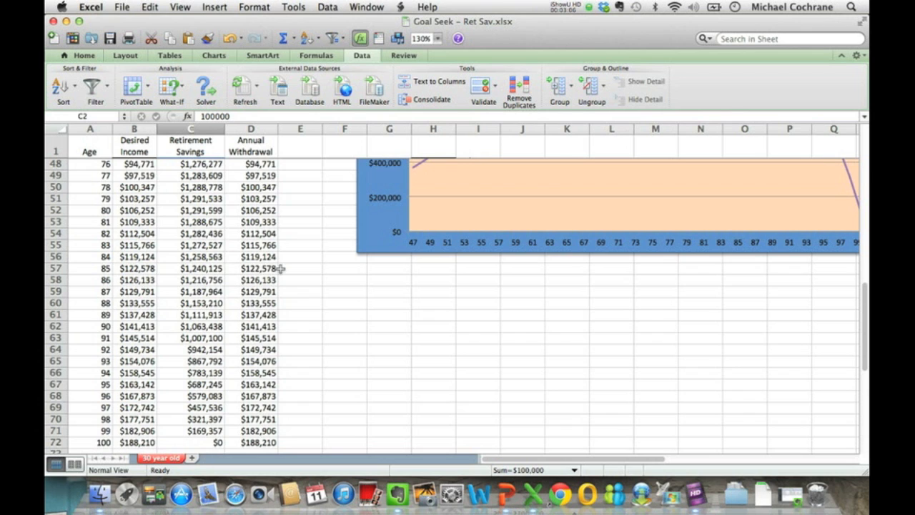
{"action": "scroll", "coordinate": [281, 268], "scroll_direction": "down", "scroll_amount": 4}
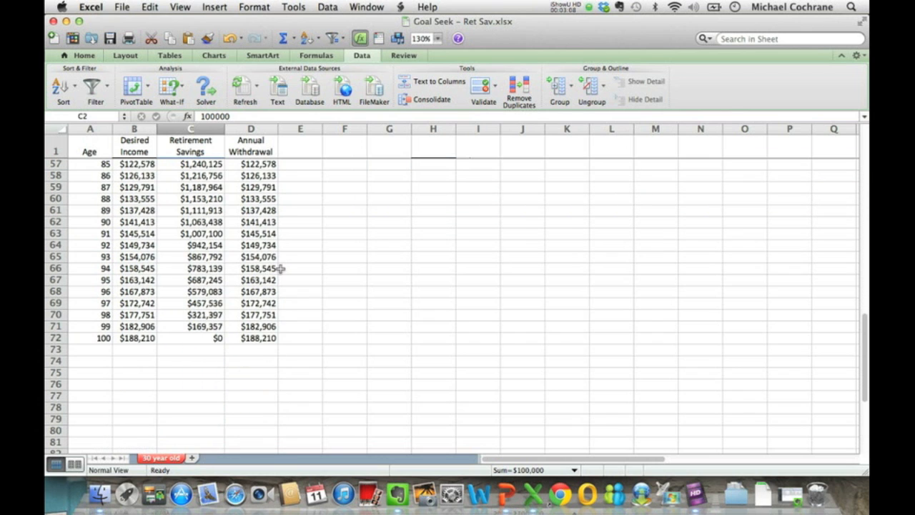
{"action": "scroll", "coordinate": [280, 268], "scroll_direction": "down", "scroll_amount": 1}
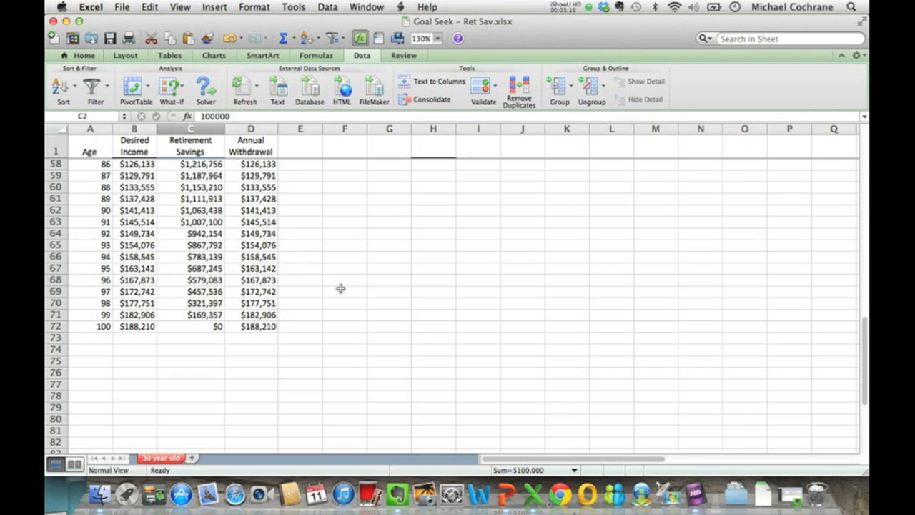
Step: Examine the full Retirement Savings chart across its age axis
{"action": "scroll", "coordinate": [340, 288], "scroll_direction": "up", "scroll_amount": 10}
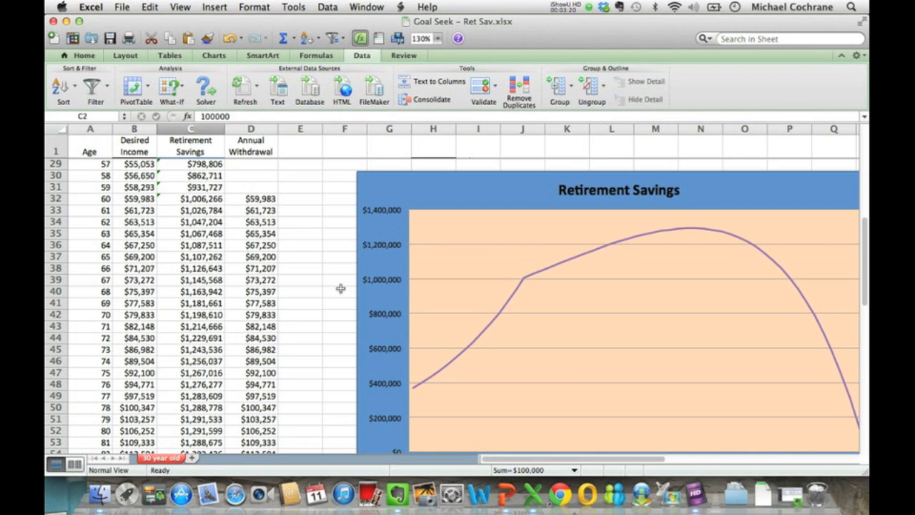
{"action": "scroll", "coordinate": [493, 355], "scroll_direction": "right", "scroll_amount": 5}
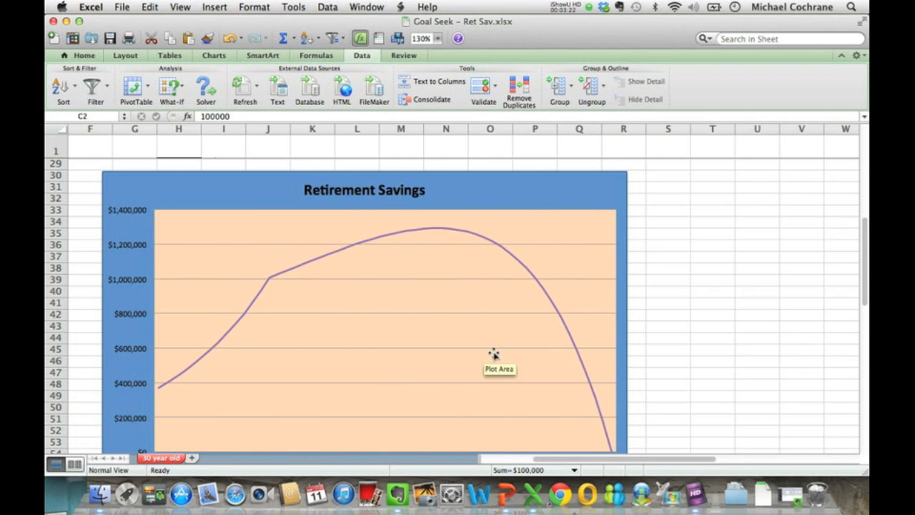
{"action": "scroll", "coordinate": [494, 355], "scroll_direction": "down", "scroll_amount": 2}
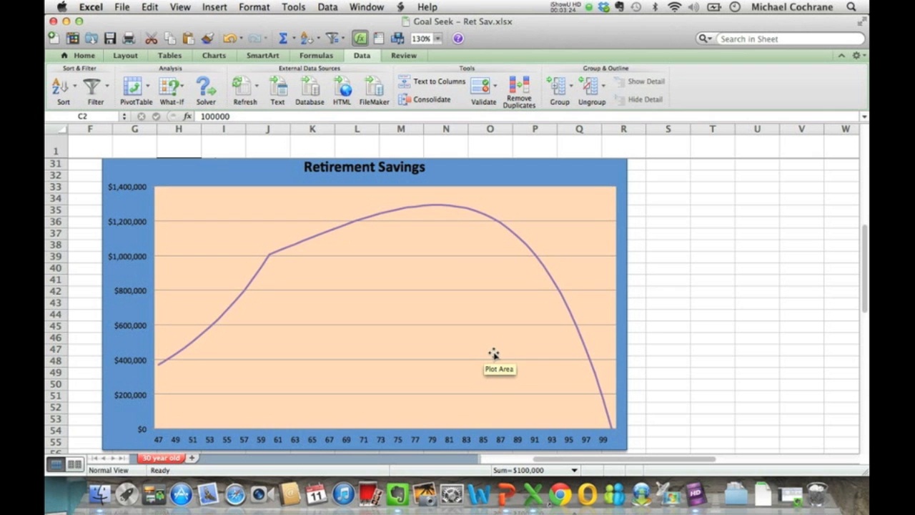
{"action": "scroll", "coordinate": [267, 349], "scroll_direction": "right", "scroll_amount": 4}
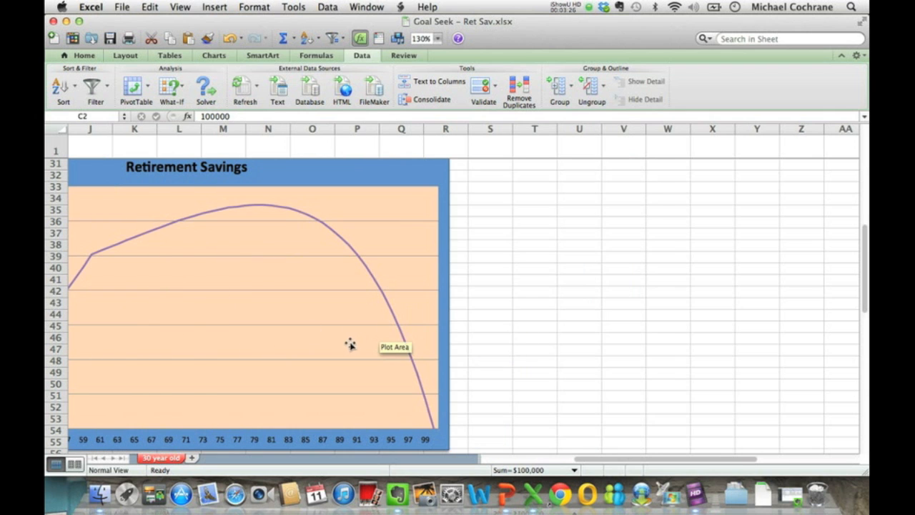
{"action": "scroll", "coordinate": [350, 344], "scroll_direction": "left", "scroll_amount": 8}
{"action": "scroll", "coordinate": [350, 344], "scroll_direction": "right", "scroll_amount": 2}
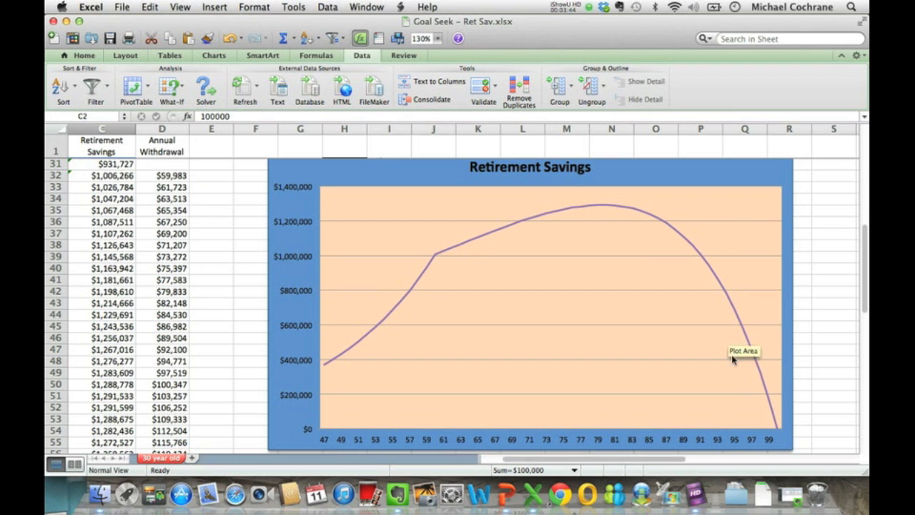
Step: Set the starting Retirement Savings at age 30 in C2 to 75000
{"action": "scroll", "coordinate": [219, 220], "scroll_direction": "up", "scroll_amount": 5}
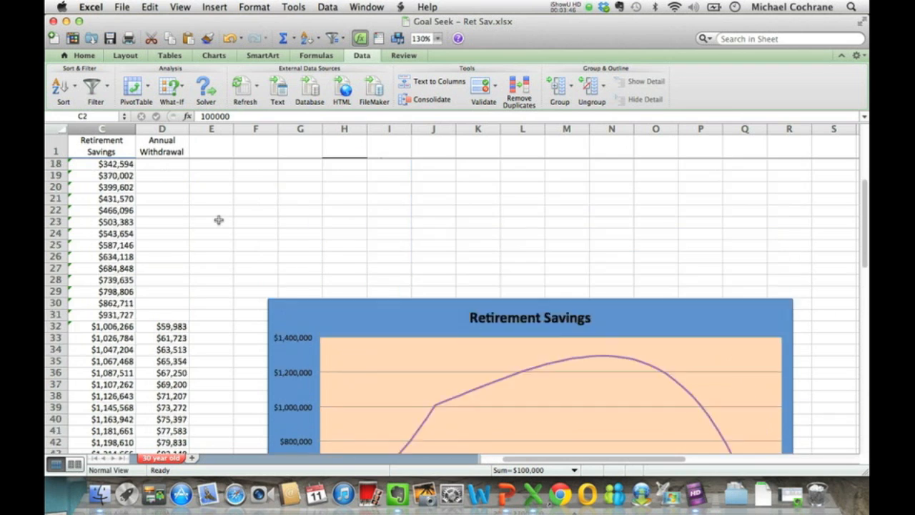
{"action": "scroll", "coordinate": [219, 220], "scroll_direction": "up", "scroll_amount": 5}
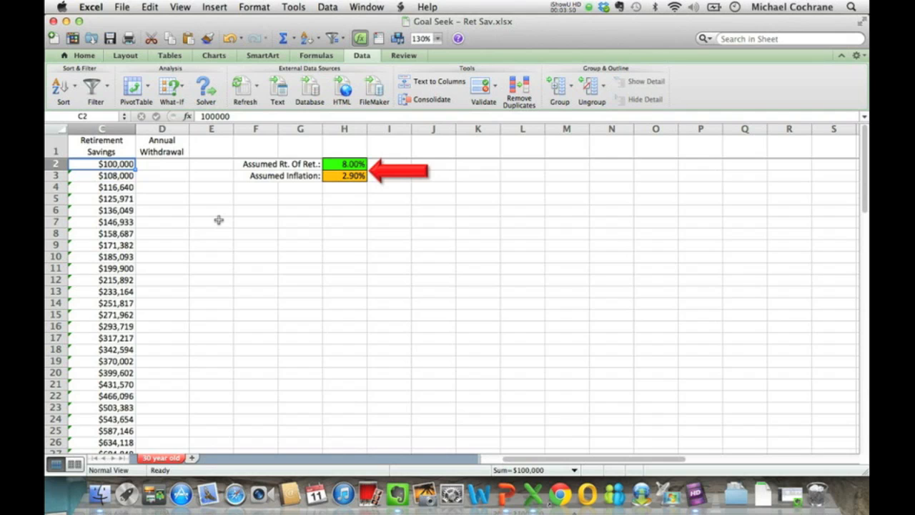
{"action": "scroll", "coordinate": [219, 220], "scroll_direction": "left", "scroll_amount": 2}
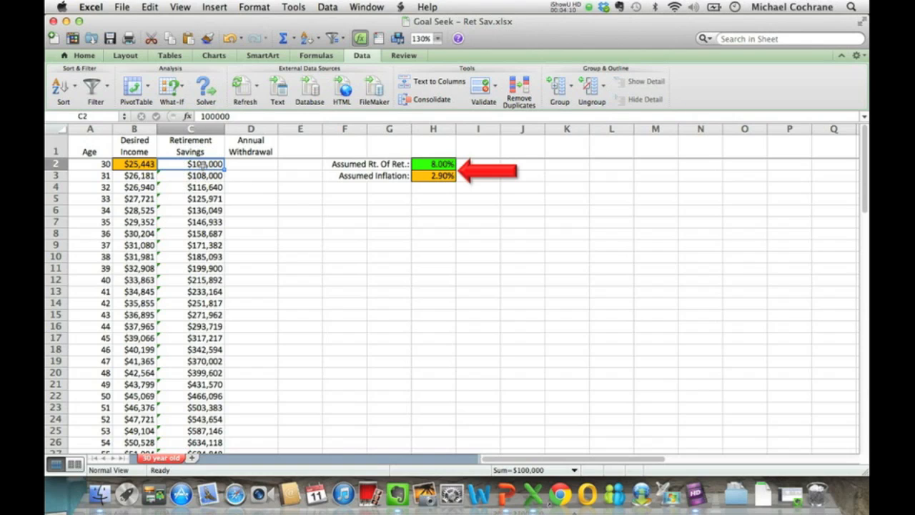
{"action": "type", "text": "75000"}
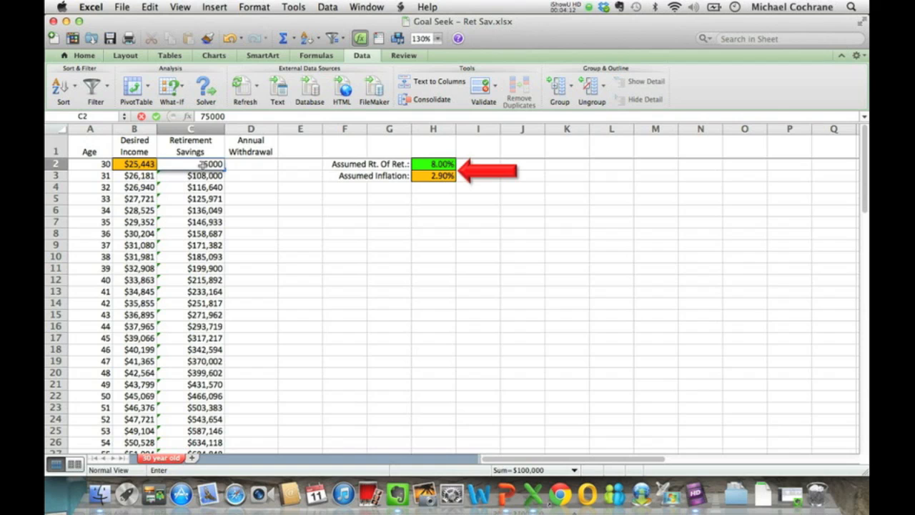
{"action": "key", "text": "Return"}
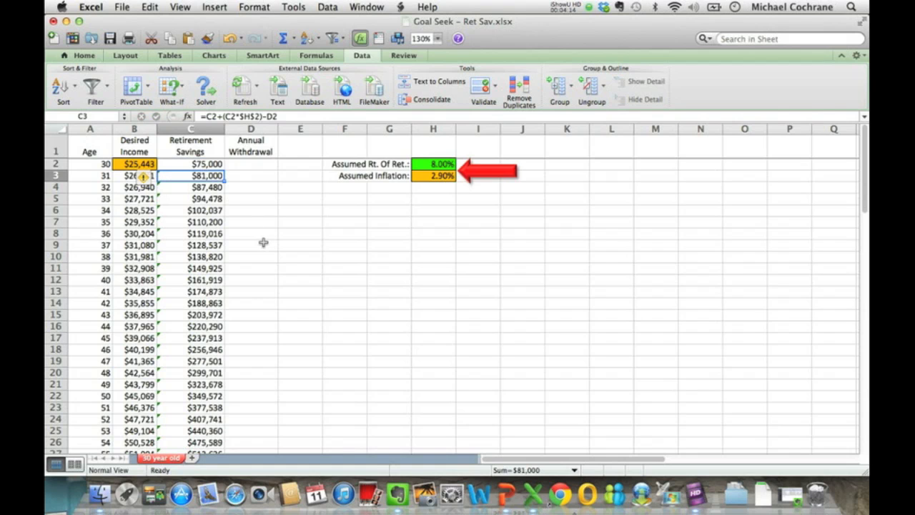
Step: Check in the Retirement Savings chart and table at which age the savings run out
{"action": "scroll", "coordinate": [263, 243], "scroll_direction": "down", "scroll_amount": 9}
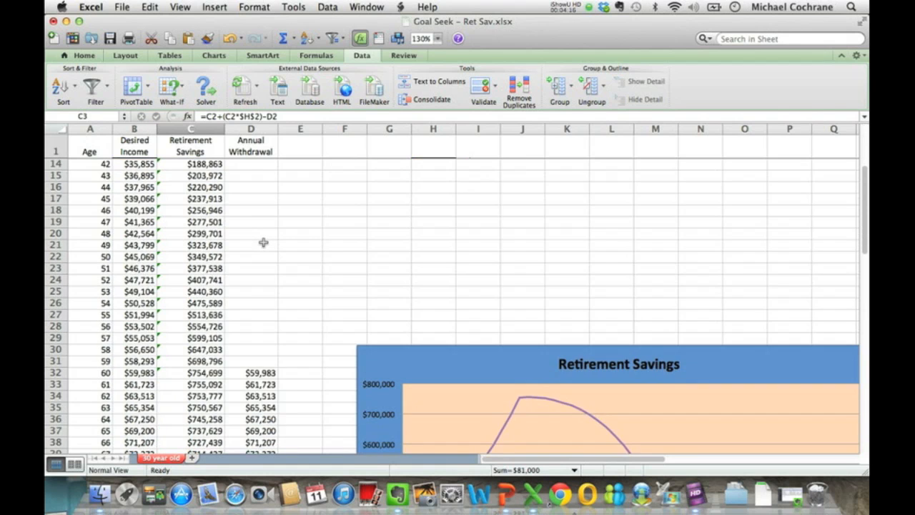
{"action": "scroll", "coordinate": [263, 243], "scroll_direction": "down", "scroll_amount": 6}
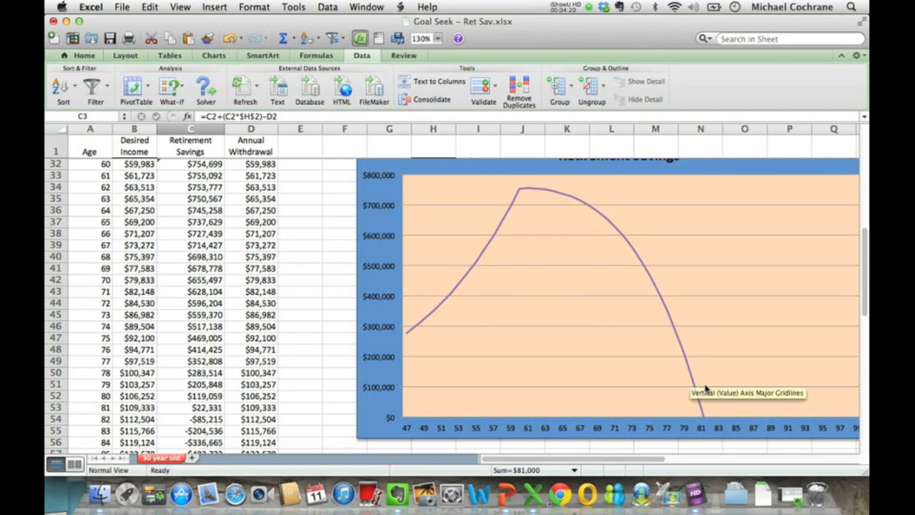
{"action": "mouse_move", "coordinate": [704, 420]}
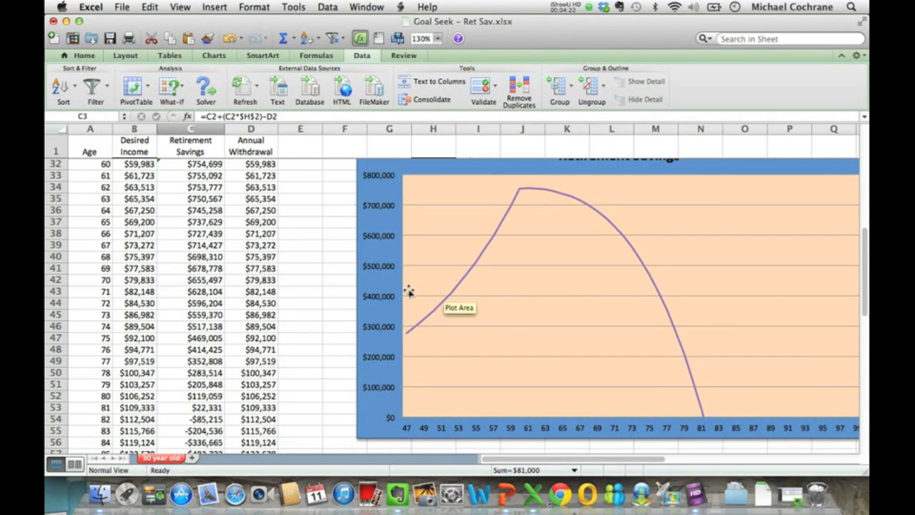
{"action": "scroll", "coordinate": [325, 278], "scroll_direction": "down", "scroll_amount": 3}
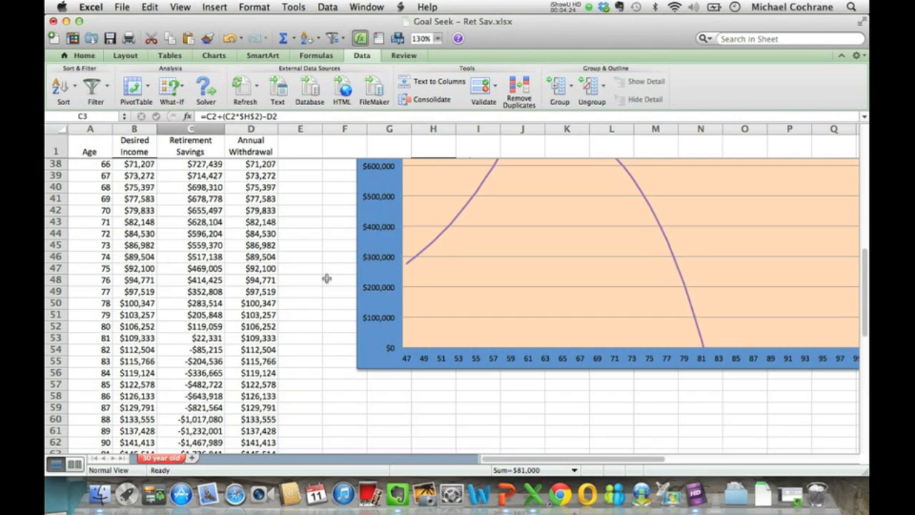
{"action": "scroll", "coordinate": [326, 278], "scroll_direction": "up", "scroll_amount": 15}
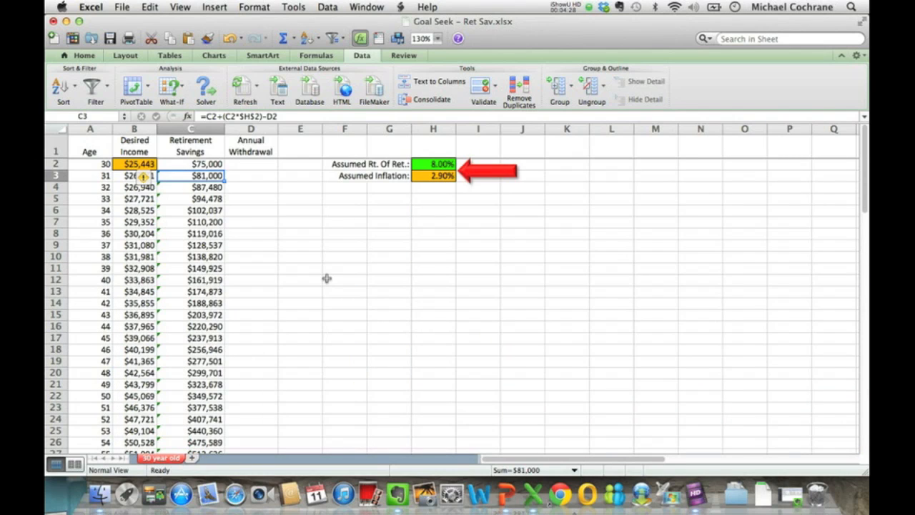
Step: Start Goal Seek and choose the age 100 Retirement Savings in C72 as the set cell
{"action": "left_click", "coordinate": [439, 164]}
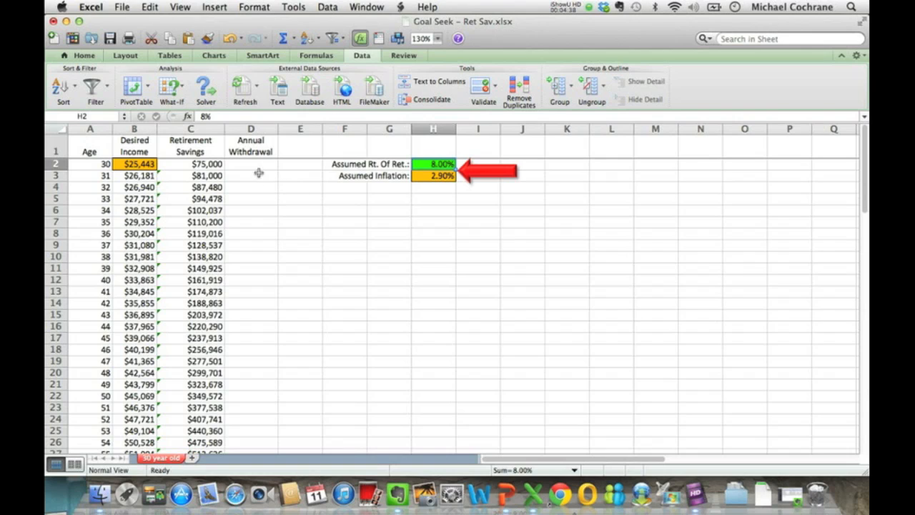
{"action": "left_click", "coordinate": [172, 91]}
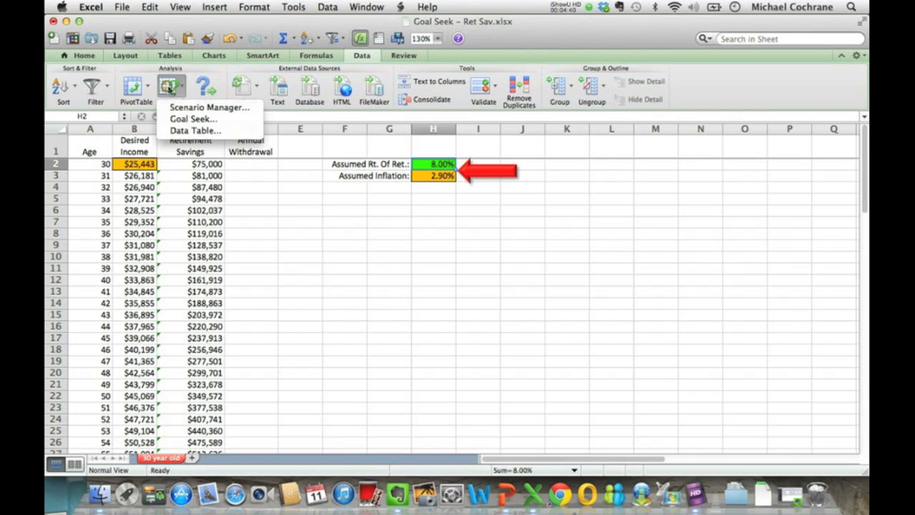
{"action": "left_click", "coordinate": [191, 120]}
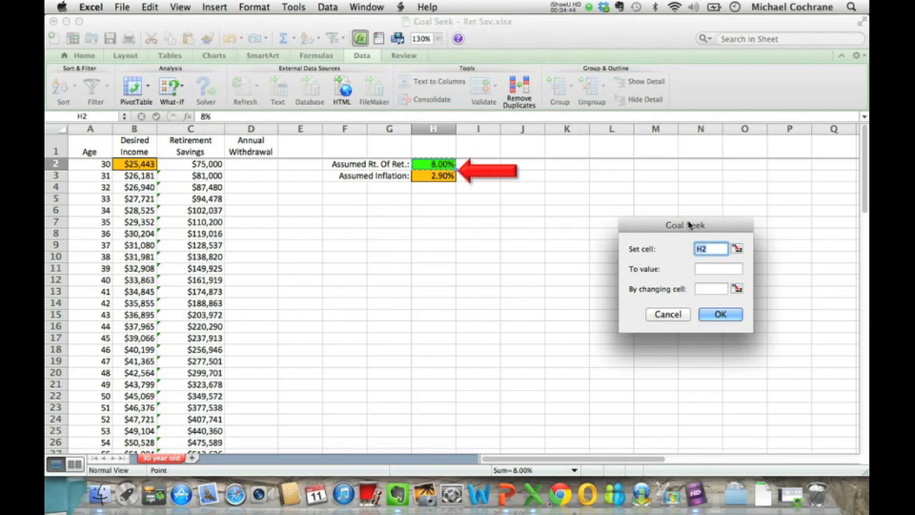
{"action": "left_click_drag", "start_coordinate": [686, 226], "coordinate": [375, 210]}
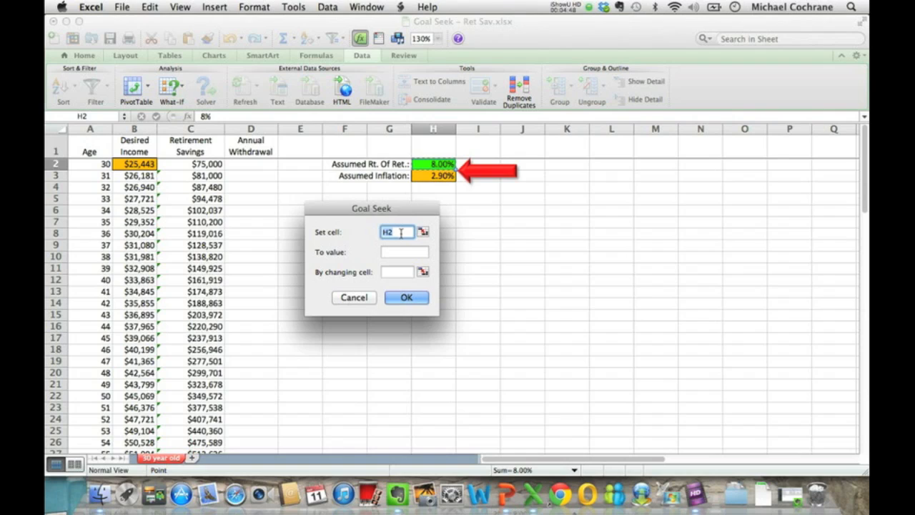
{"action": "left_click", "coordinate": [401, 232]}
{"action": "double_click", "coordinate": [400, 232]}
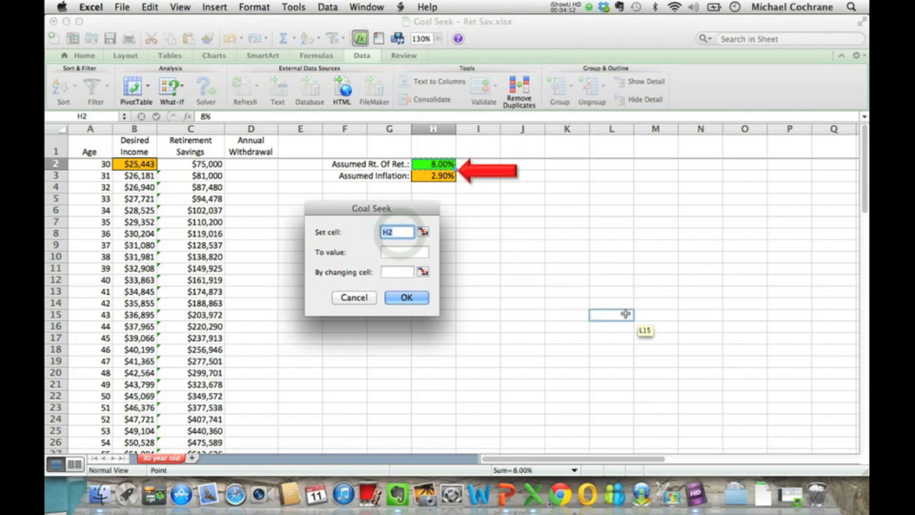
{"action": "left_click_drag", "start_coordinate": [863, 185], "coordinate": [864, 372]}
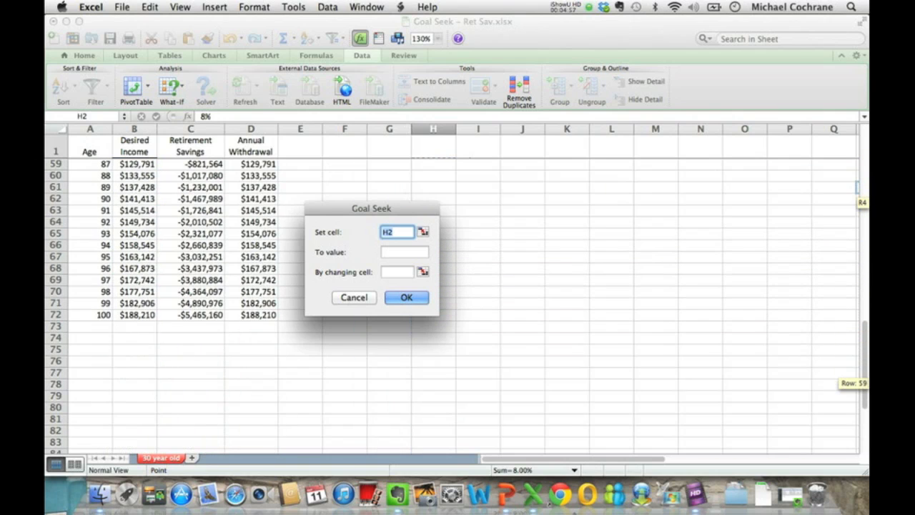
{"action": "left_click", "coordinate": [191, 316]}
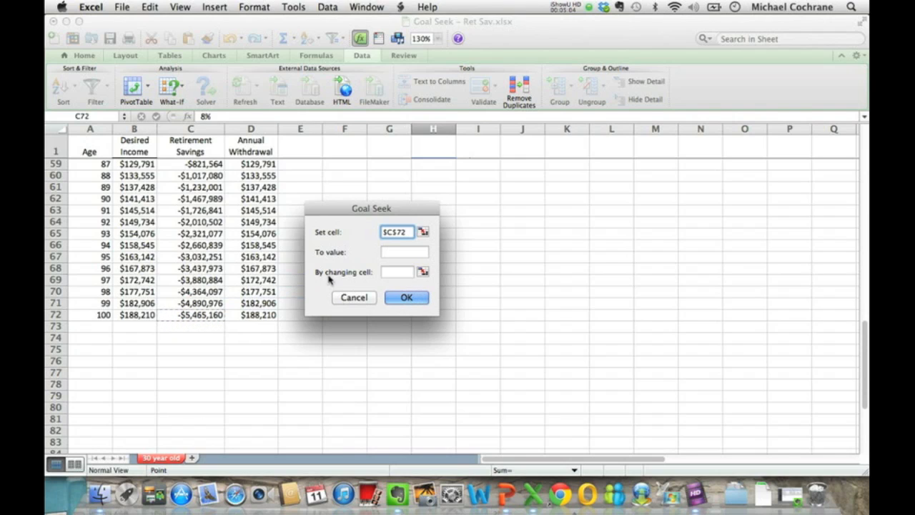
Step: Goal seek C72 to the value 0 by changing the Assumed Rt. Of Ret. in H2, and keep the solution
{"action": "left_click", "coordinate": [393, 252]}
{"action": "type", "text": "0"}
{"action": "left_click", "coordinate": [396, 271]}
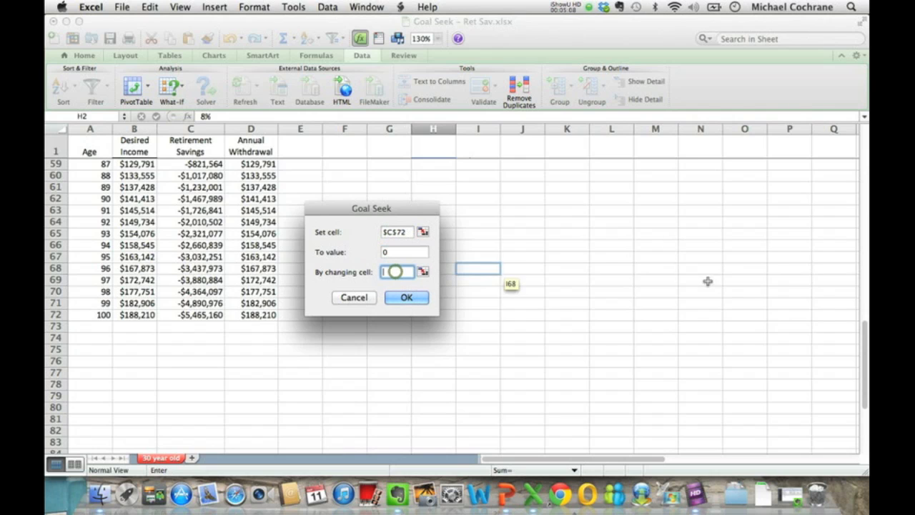
{"action": "scroll", "coordinate": [864, 355], "scroll_direction": "up", "scroll_amount": 15}
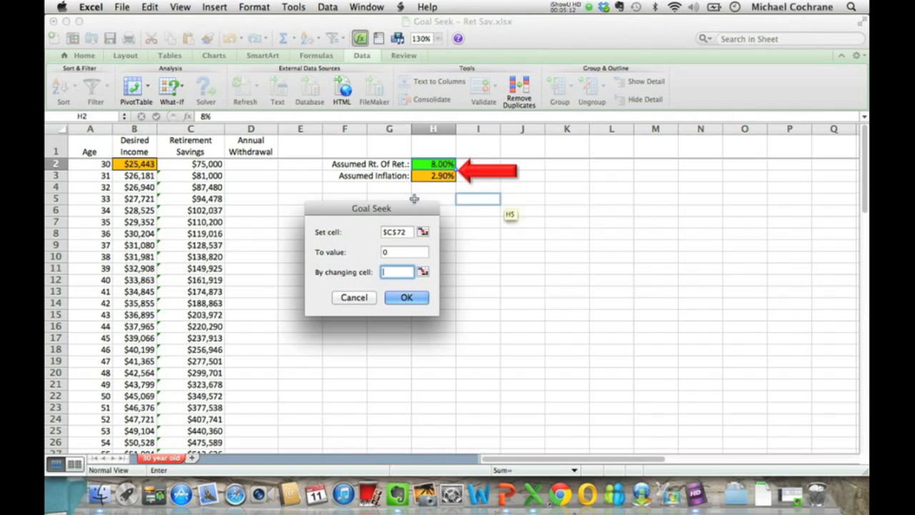
{"action": "left_click", "coordinate": [431, 163]}
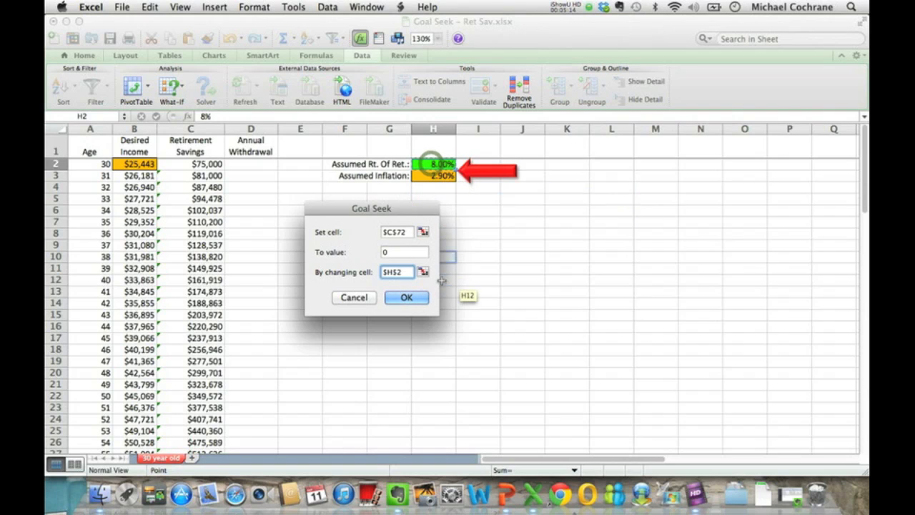
{"action": "left_click", "coordinate": [400, 299]}
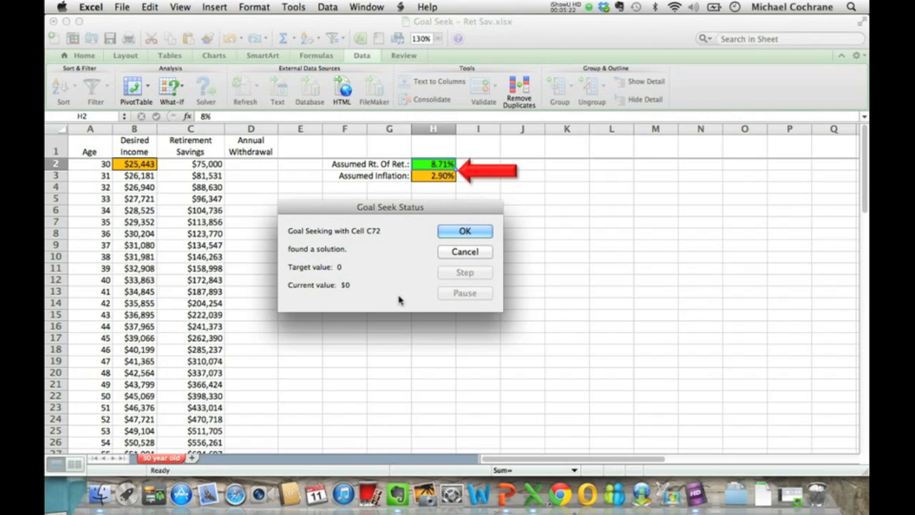
{"action": "left_click", "coordinate": [464, 233]}
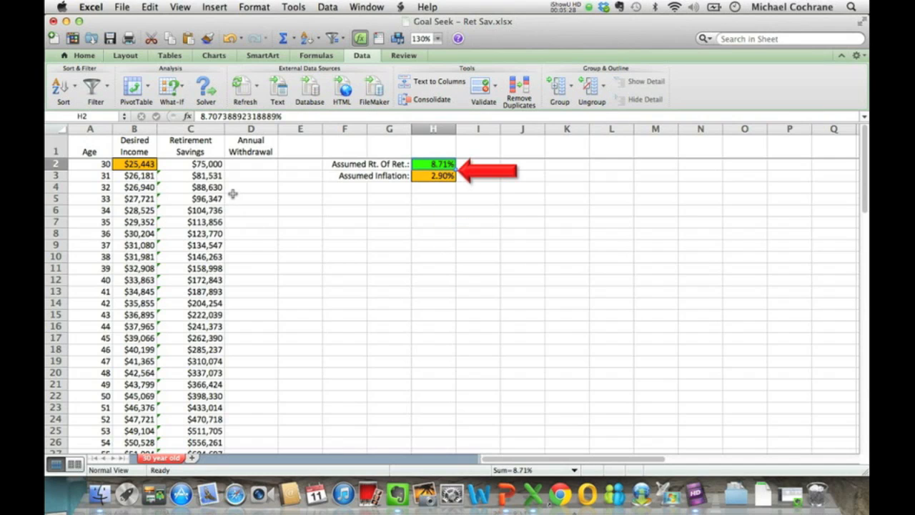
Step: Review how long the savings last in the table and across the full age axis of the Retirement Savings chart
{"action": "scroll", "coordinate": [358, 297], "scroll_direction": "down", "scroll_amount": 10}
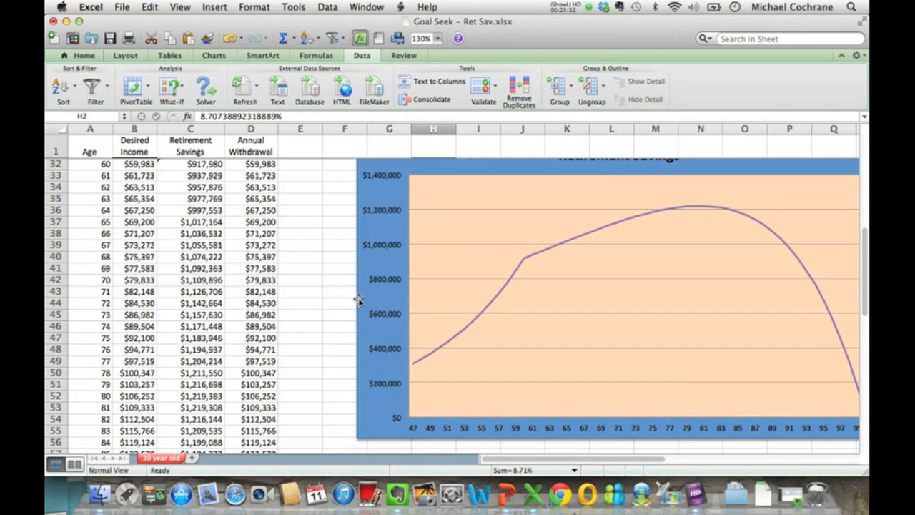
{"action": "scroll", "coordinate": [358, 299], "scroll_direction": "down", "scroll_amount": 2}
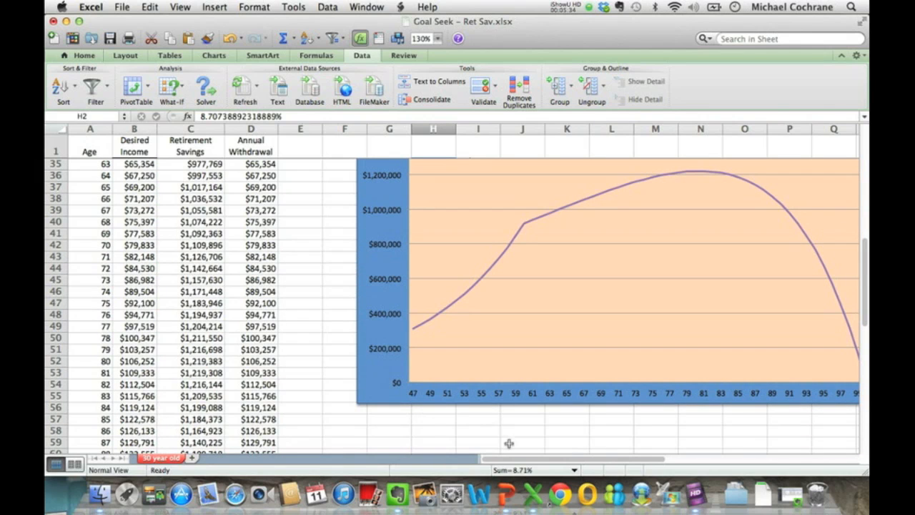
{"action": "mouse_move", "coordinate": [519, 461]}
{"action": "left_mouse_down"}
{"action": "mouse_move", "coordinate": [539, 460]}
{"action": "mouse_move", "coordinate": [526, 459]}
{"action": "left_mouse_up"}
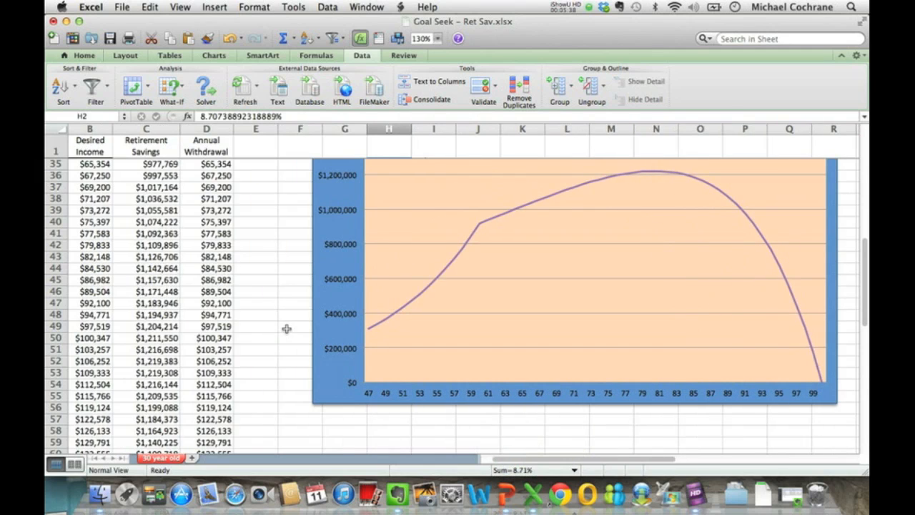
{"action": "scroll", "coordinate": [286, 328], "scroll_direction": "up", "scroll_amount": 12}
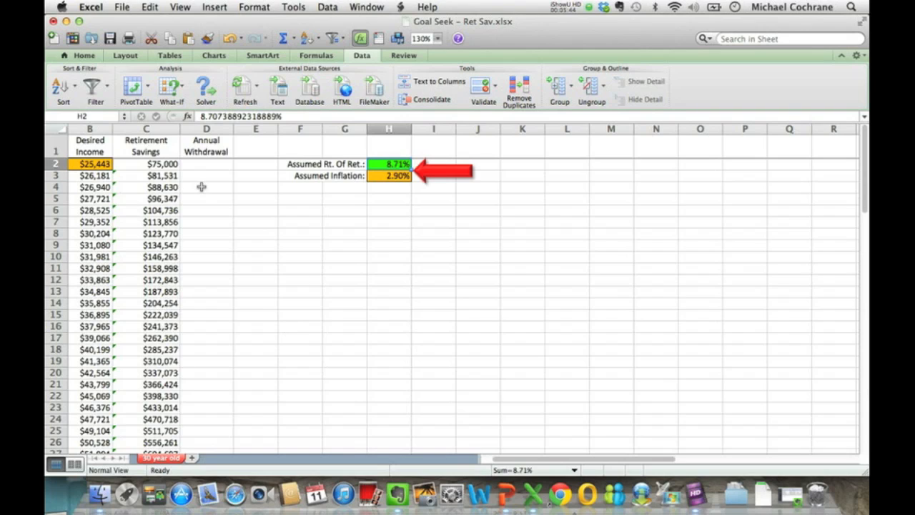
{"action": "left_click", "coordinate": [150, 165]}
{"action": "type", "text": "1,000,000"}
{"action": "key", "text": "Return"}
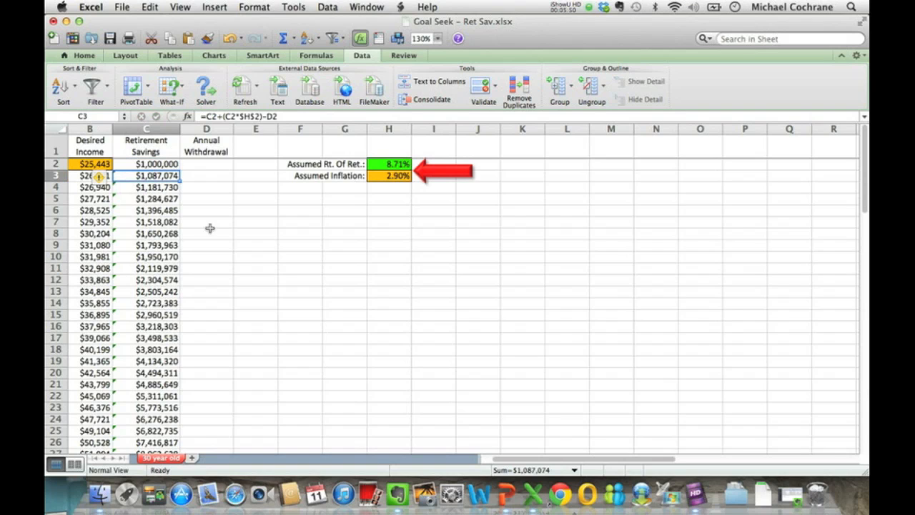
Step: Set the starting Retirement Savings at age 30 in C2 to 100000
{"action": "left_click", "coordinate": [135, 165]}
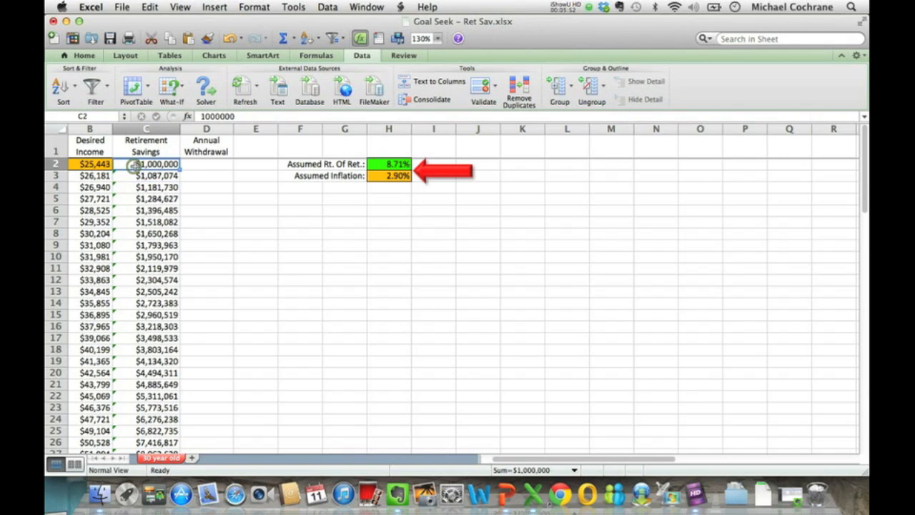
{"action": "type", "text": "100000"}
{"action": "key", "text": "Return"}
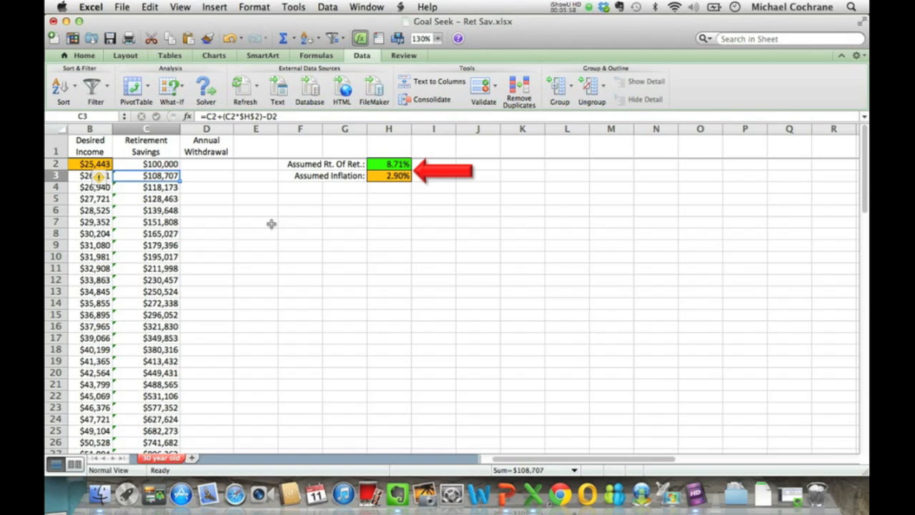
Step: Set the Assumed Rt. Of Ret. in H2 to .075 and check its effect on the Retirement Savings chart
{"action": "left_click", "coordinate": [393, 165]}
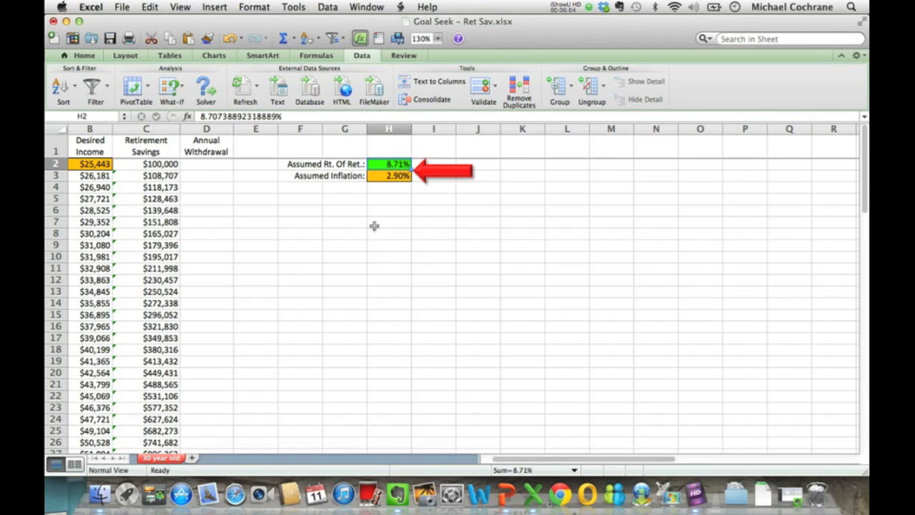
{"action": "type", "text": ".075"}
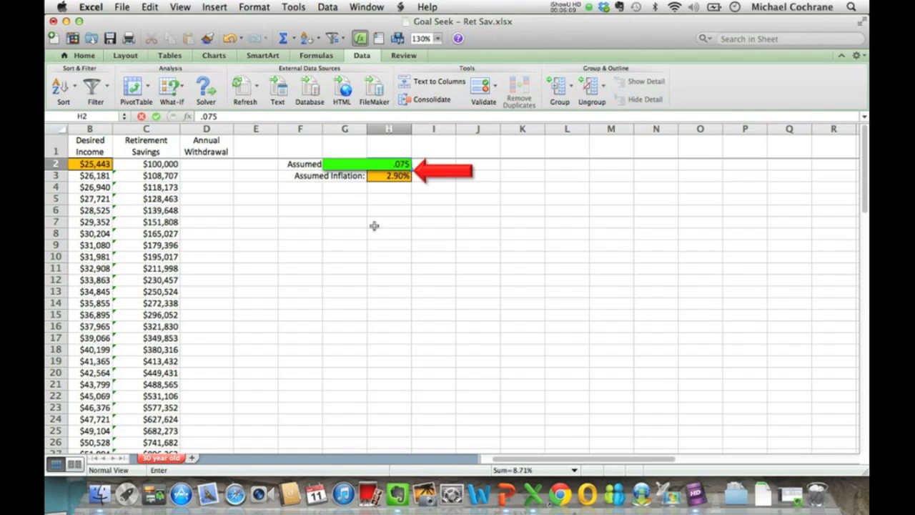
{"action": "key", "text": "Return"}
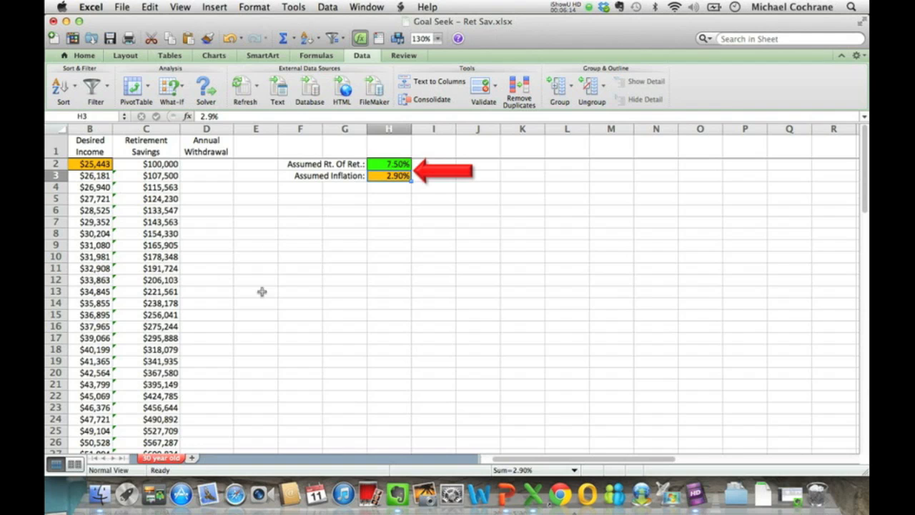
{"action": "scroll", "coordinate": [316, 325], "scroll_direction": "down", "scroll_amount": 15}
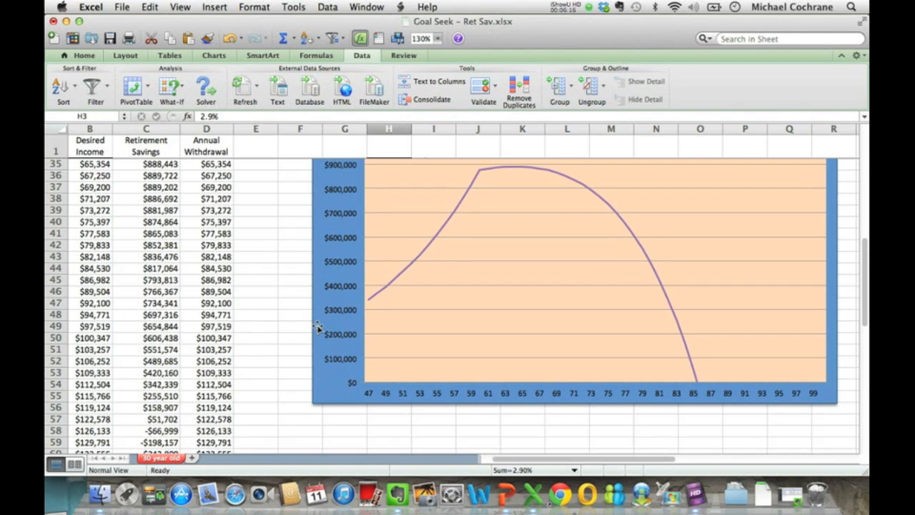
{"action": "scroll", "coordinate": [316, 326], "scroll_direction": "up", "scroll_amount": 15}
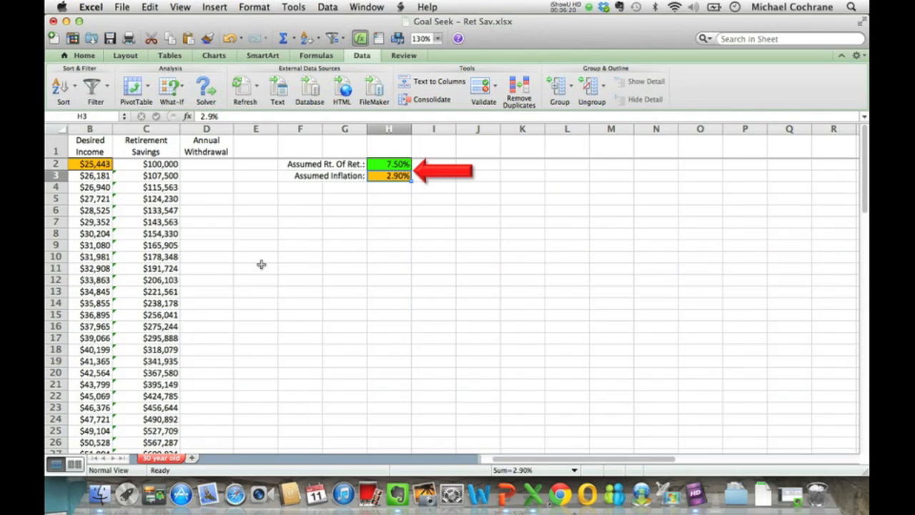
Step: Start another Goal Seek with the age 100 Retirement Savings in C72 as the set cell and 0 as the target value
{"action": "left_click", "coordinate": [86, 164]}
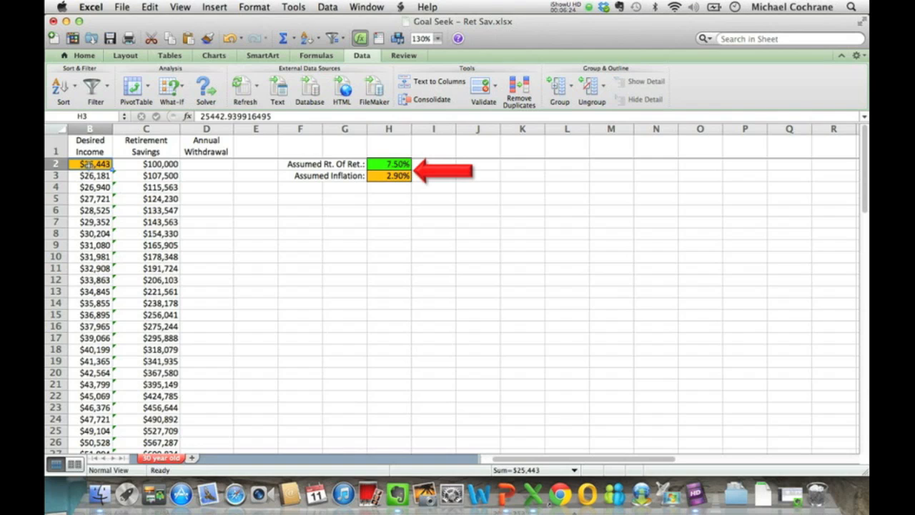
{"action": "left_click", "coordinate": [170, 87]}
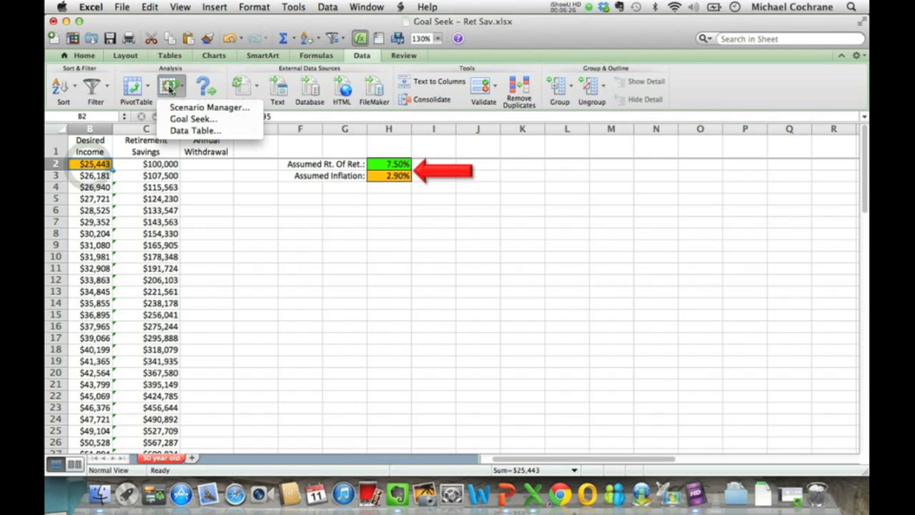
{"action": "left_click", "coordinate": [187, 118]}
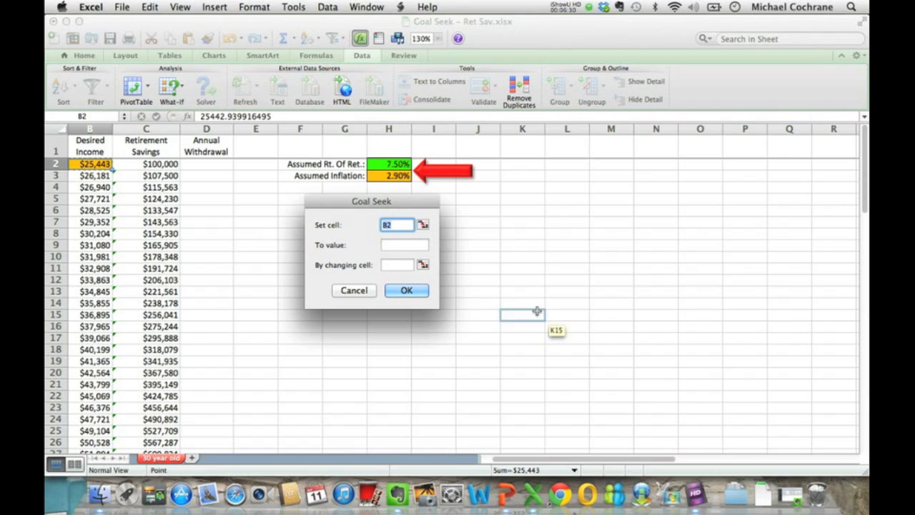
{"action": "left_click_drag", "start_coordinate": [857, 180], "coordinate": [858, 376]}
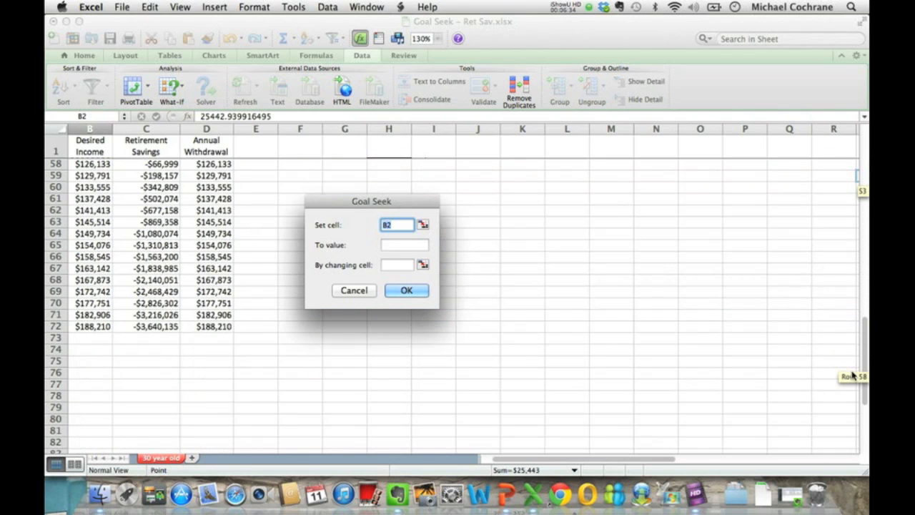
{"action": "left_click", "coordinate": [139, 326]}
{"action": "left_click", "coordinate": [399, 244]}
{"action": "type", "text": "0"}
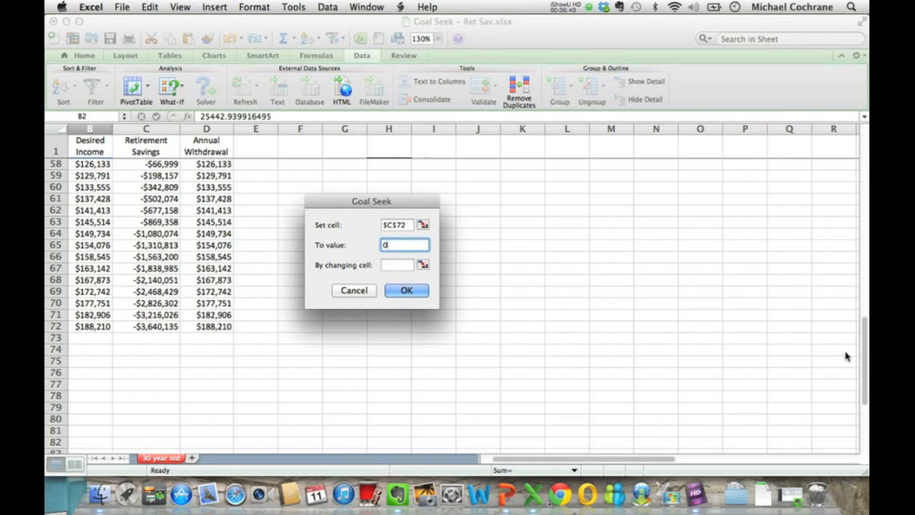
Step: Solve the goal seek by changing the age 30 Desired Income in B2, keep the solution and check the Retirement Savings chart
{"action": "left_click", "coordinate": [393, 264]}
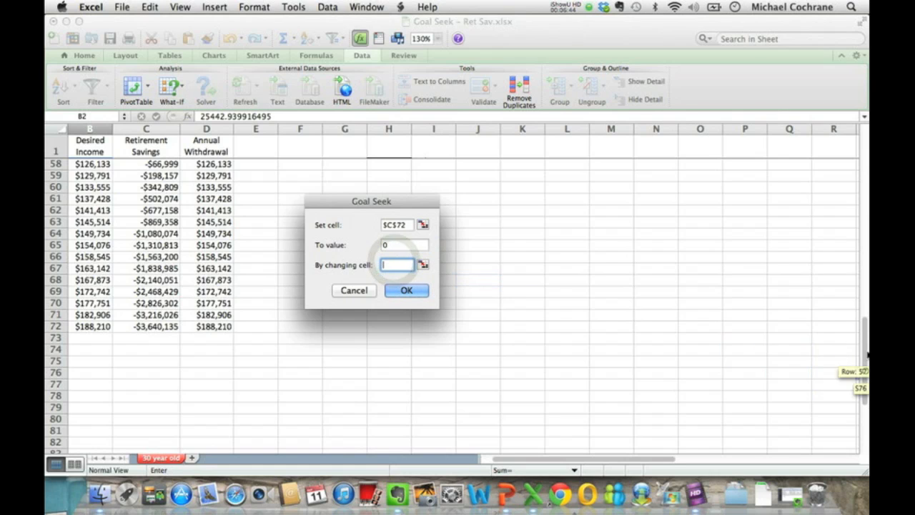
{"action": "scroll", "coordinate": [865, 373], "scroll_direction": "up", "scroll_amount": 15}
{"action": "left_click", "coordinate": [91, 164]}
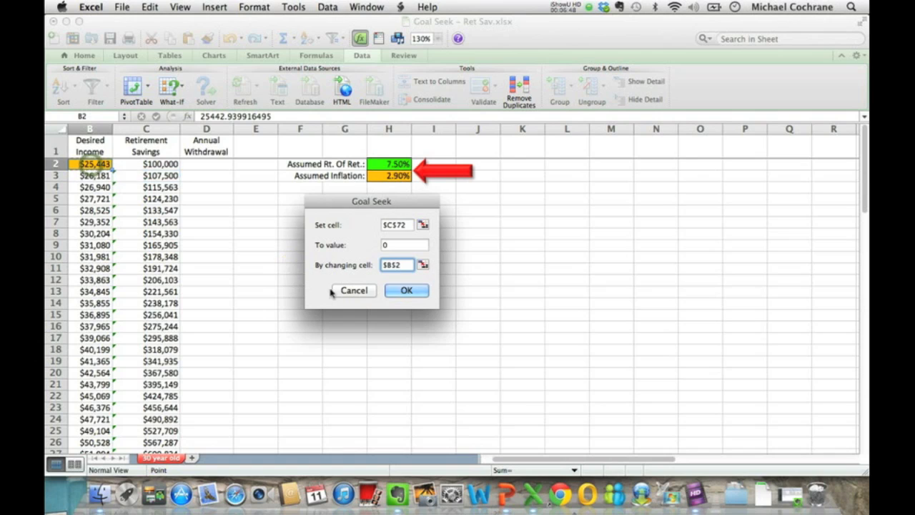
{"action": "left_click", "coordinate": [409, 291]}
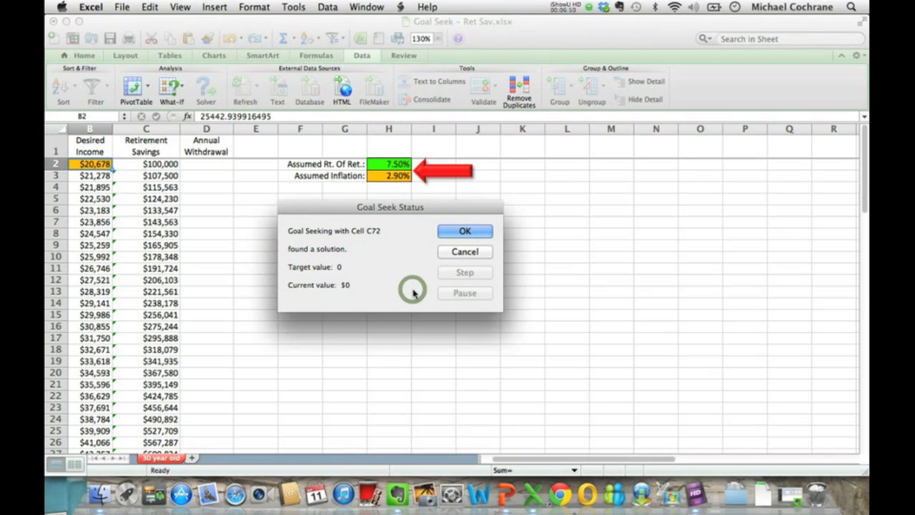
{"action": "left_click", "coordinate": [461, 233]}
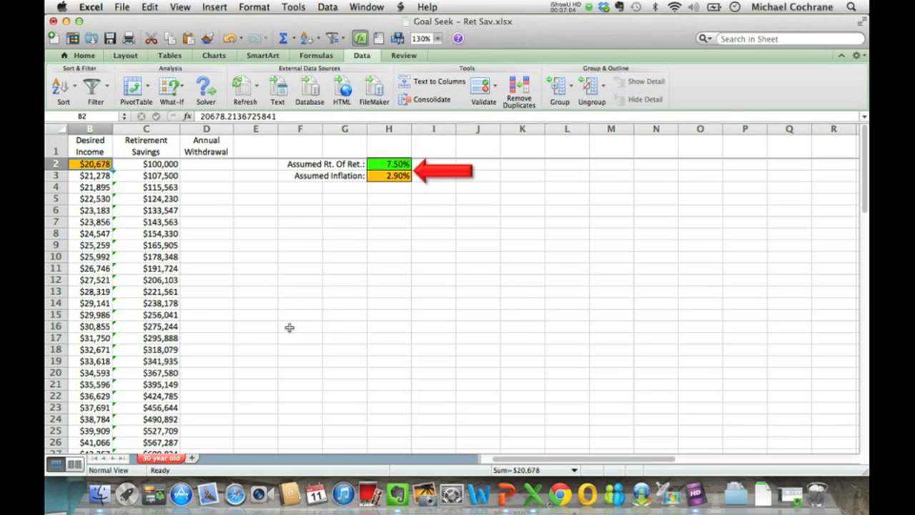
{"action": "scroll", "coordinate": [290, 327], "scroll_direction": "down", "scroll_amount": 10}
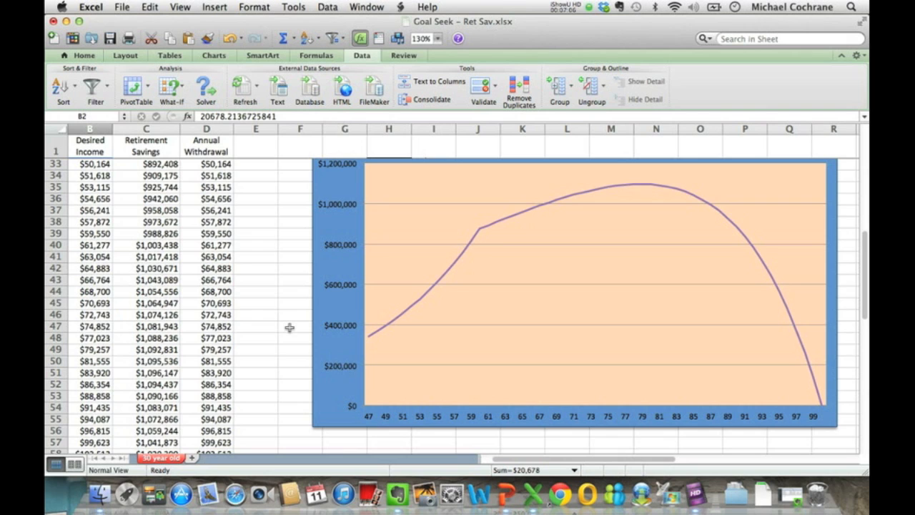
{"action": "scroll", "coordinate": [289, 328], "scroll_direction": "up", "scroll_amount": 10}
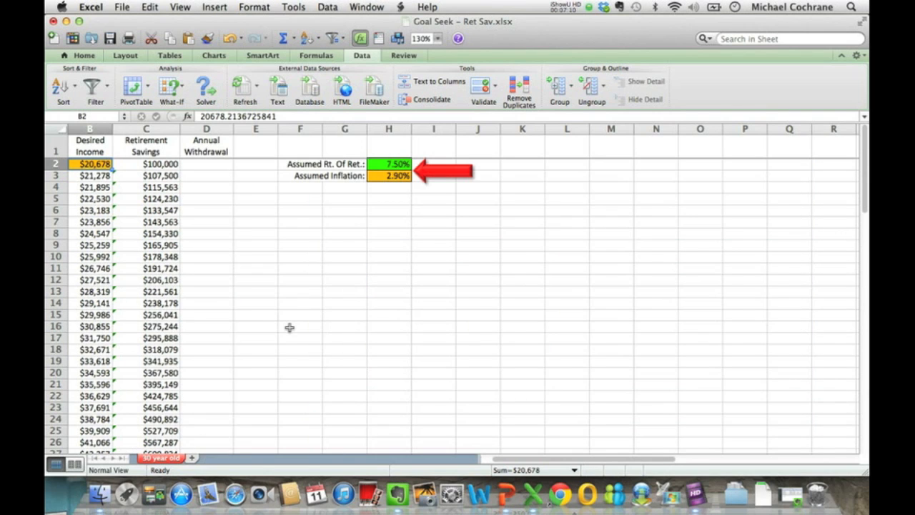
Step: Review the Desired Income, Retirement Savings and Annual Withdrawal columns from age 30 down to age 100
{"action": "scroll", "coordinate": [259, 291], "scroll_direction": "left", "scroll_amount": 1}
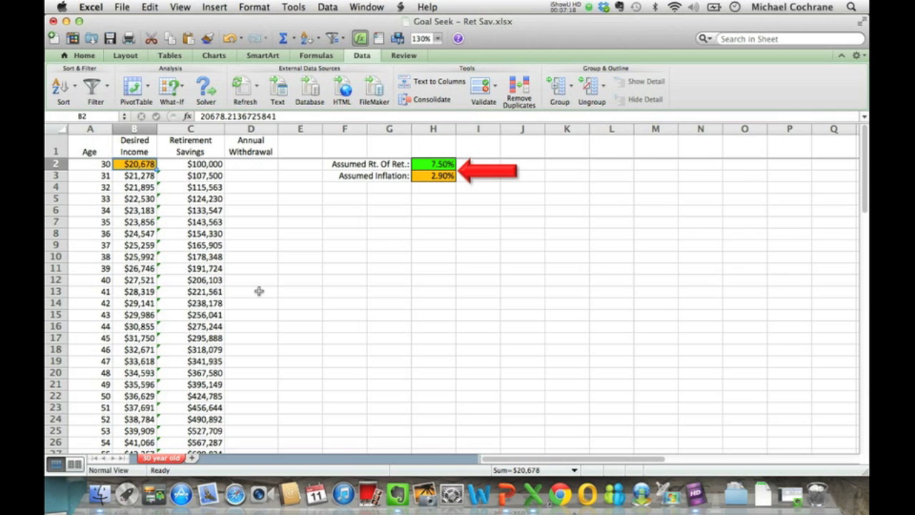
{"action": "scroll", "coordinate": [259, 291], "scroll_direction": "down", "scroll_amount": 17}
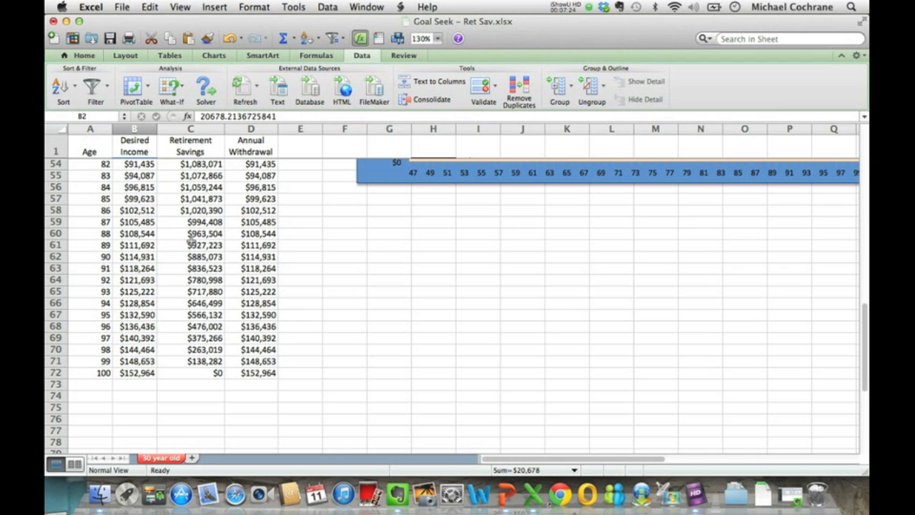
{"action": "scroll", "coordinate": [191, 241], "scroll_direction": "up", "scroll_amount": 15}
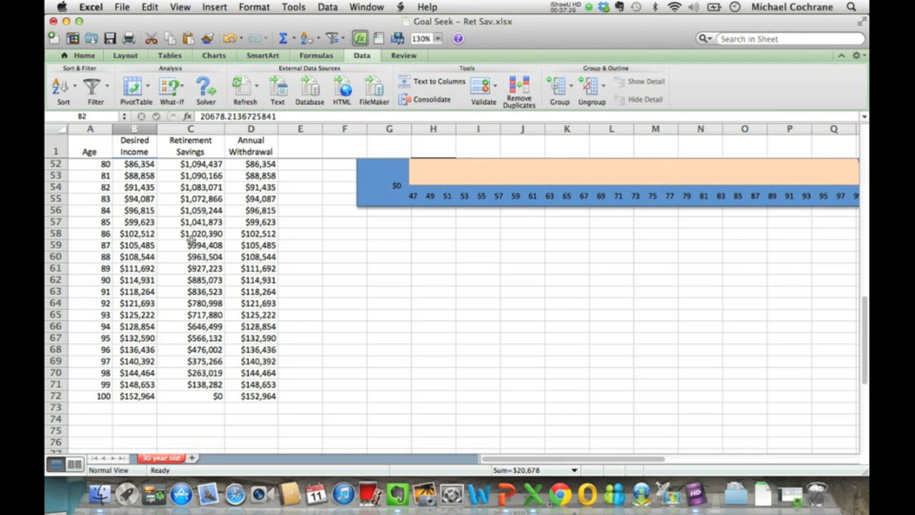
{"action": "scroll", "coordinate": [191, 242], "scroll_direction": "up", "scroll_amount": 1}
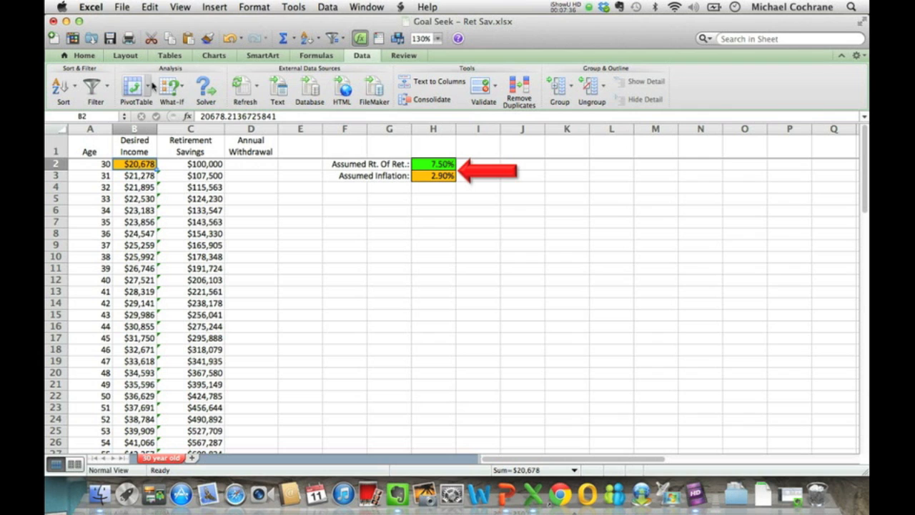
{"action": "left_click", "coordinate": [169, 88]}
{"action": "left_click", "coordinate": [182, 116]}
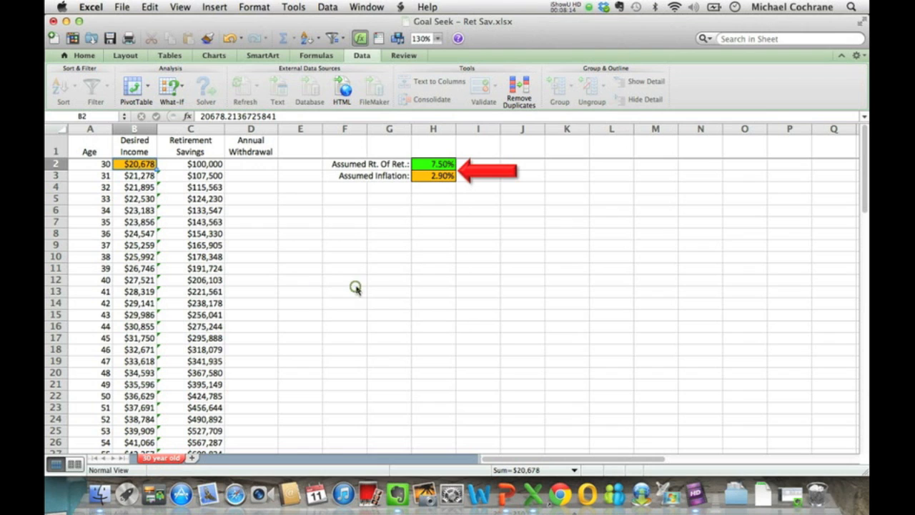
{"action": "left_click", "coordinate": [358, 289]}
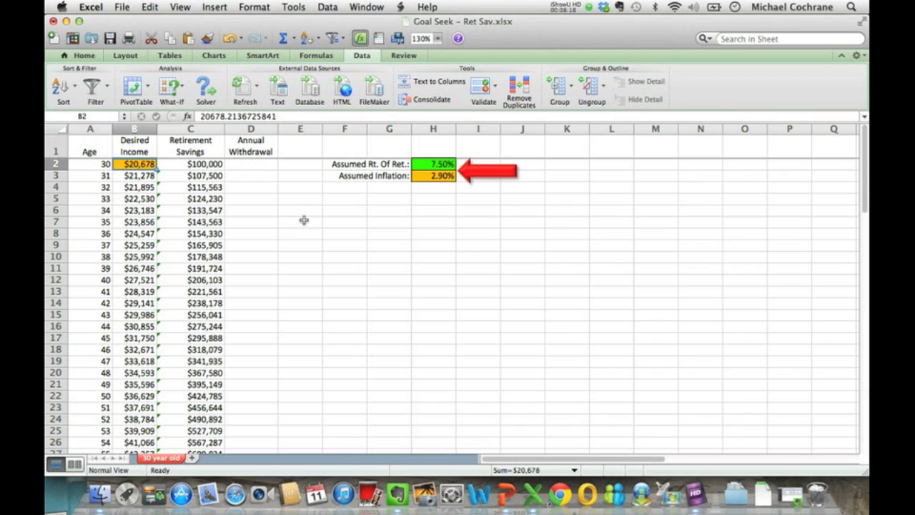
{"action": "left_click", "coordinate": [171, 87]}
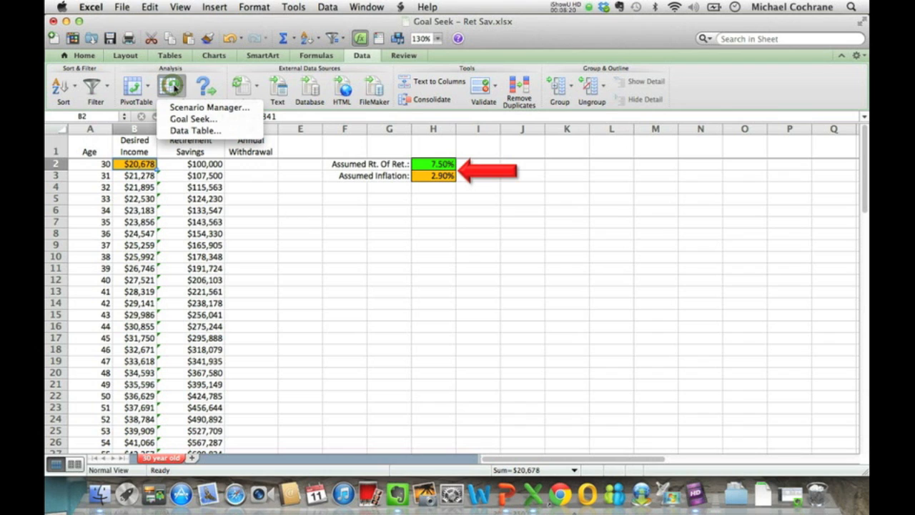
{"action": "left_click", "coordinate": [371, 286]}
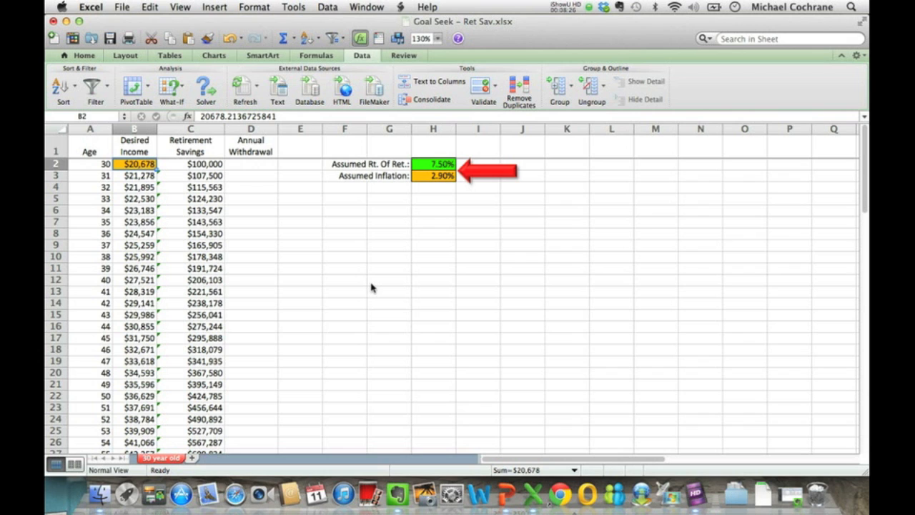
Step: Switch to the PowerPoint presentation and show its closing contact slide
{"action": "key", "text": "super+Tab"}
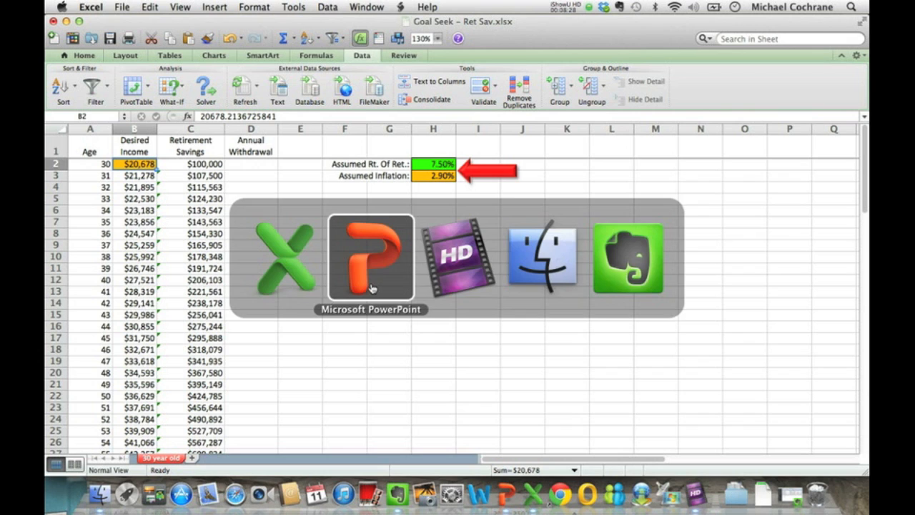
{"action": "key", "text": "Right"}
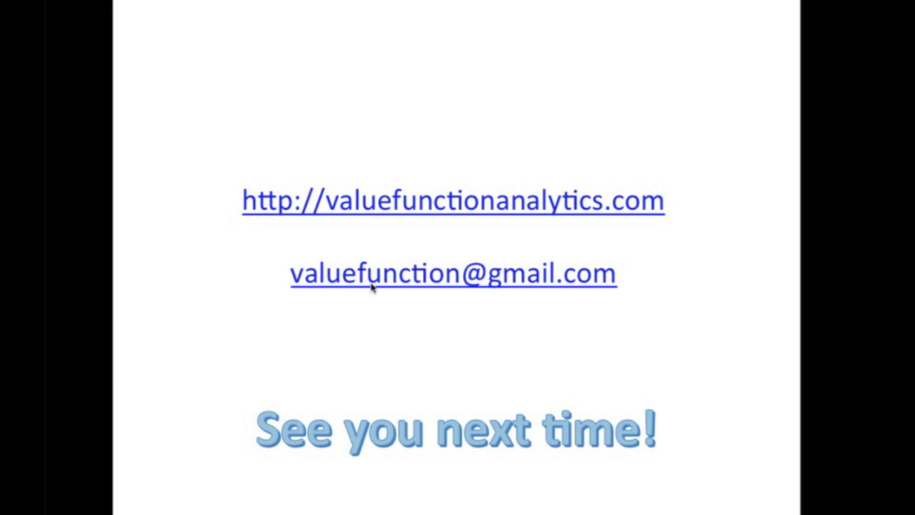